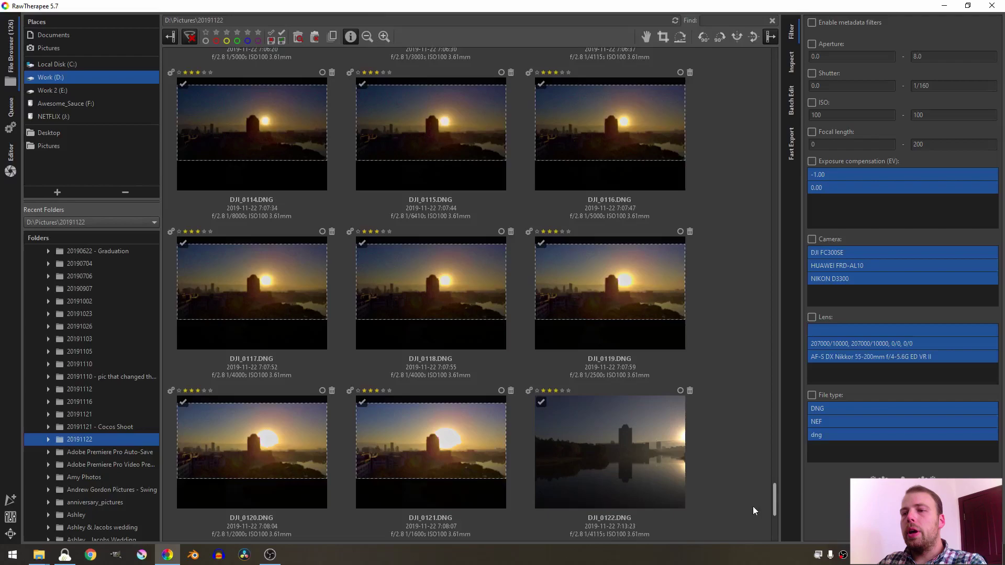
left_click_drag(776, 498, 771, 164)
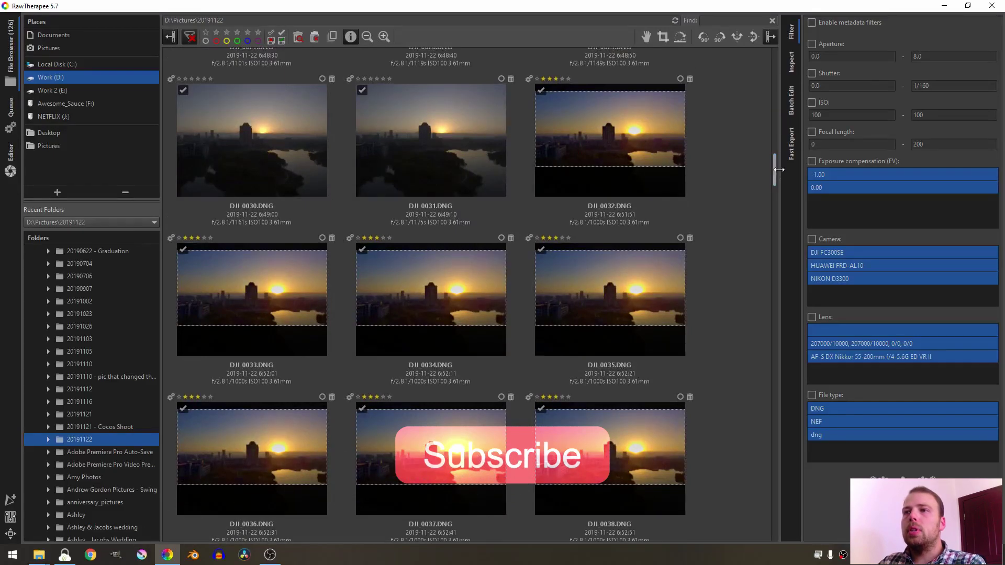
scroll(775, 174, "down", 3)
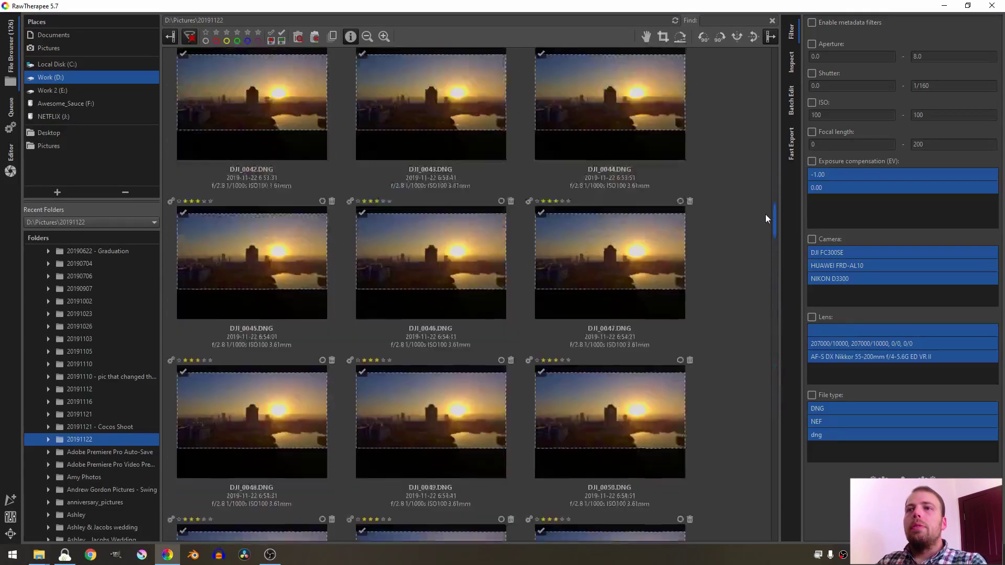
scroll(764, 179, "up", 8)
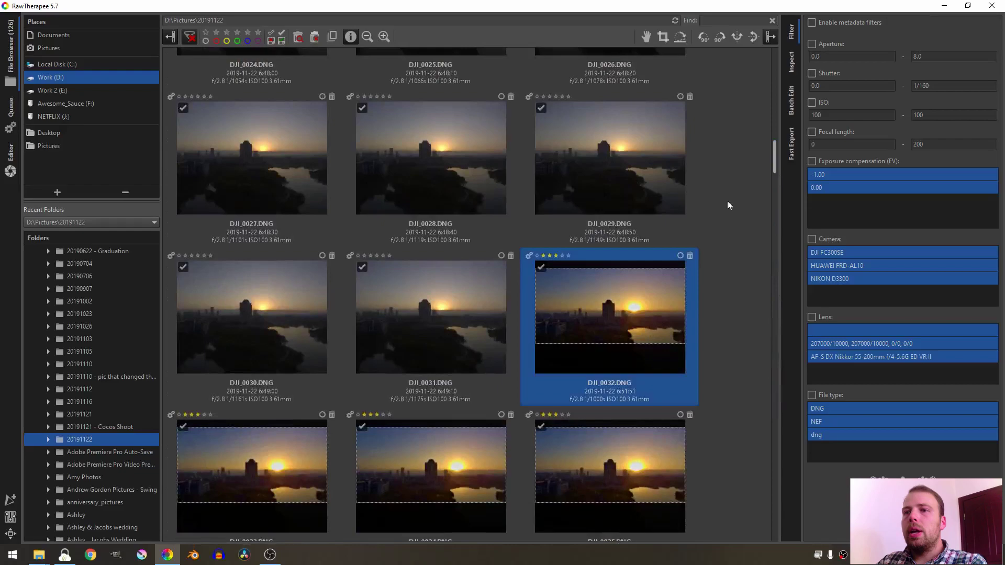
left_click_drag(775, 148, 776, 507)
Clear the processing profile of the frames through DJI_0121, then select DJI_0122 and clear its star rating
left_click(443, 319, "shift")
right_click(443, 319)
mouse_move(465, 419)
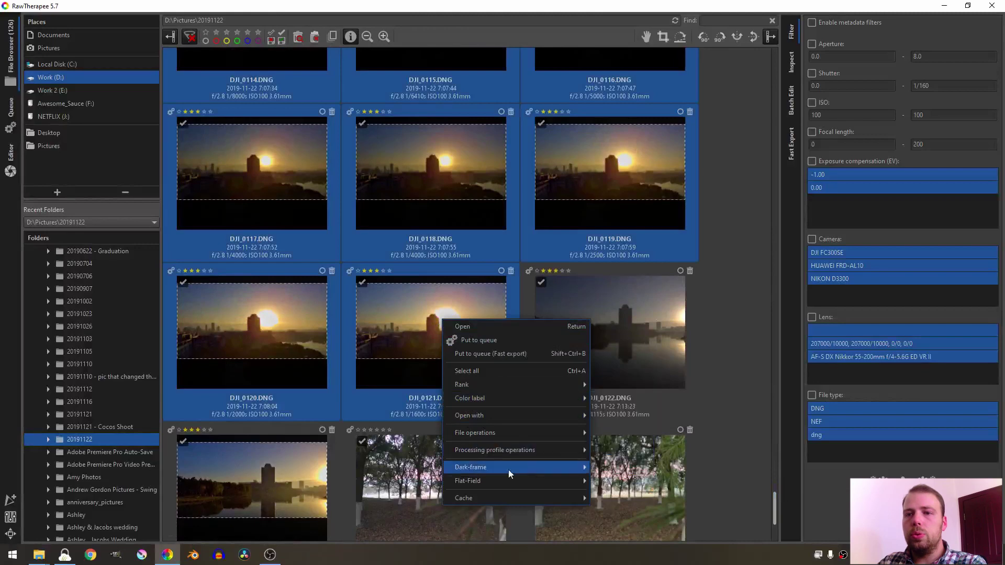
mouse_move(520, 450)
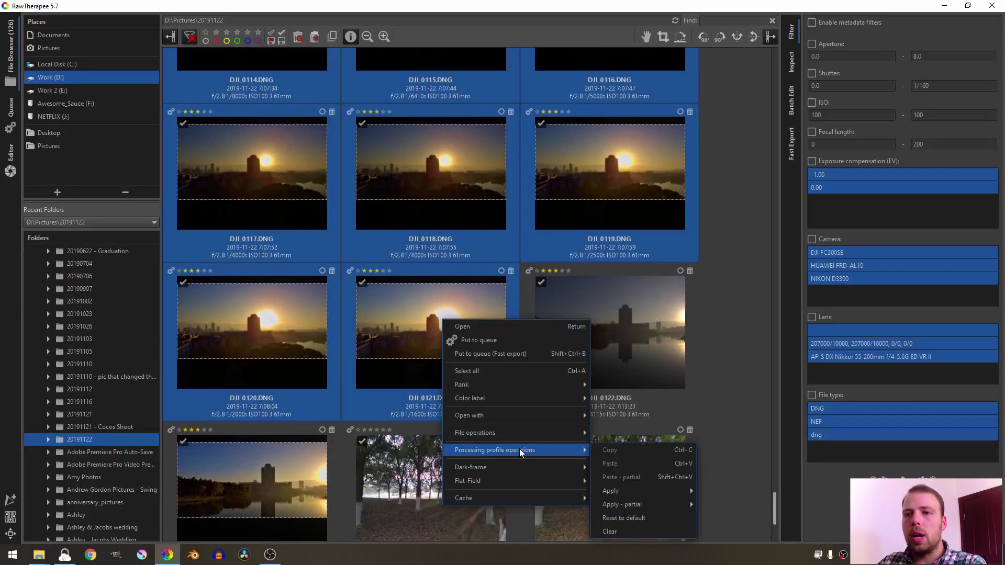
left_click(609, 532)
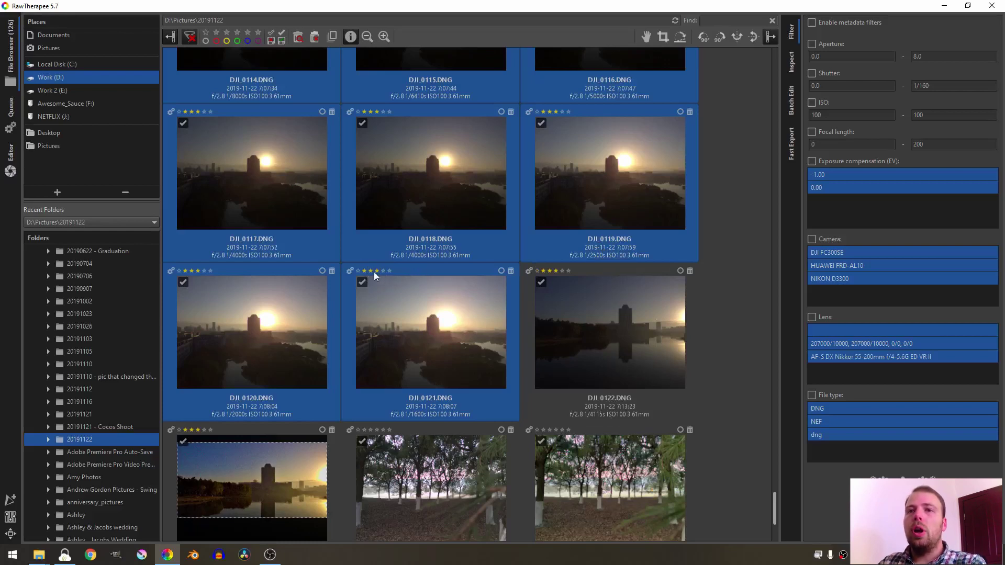
left_click(617, 360)
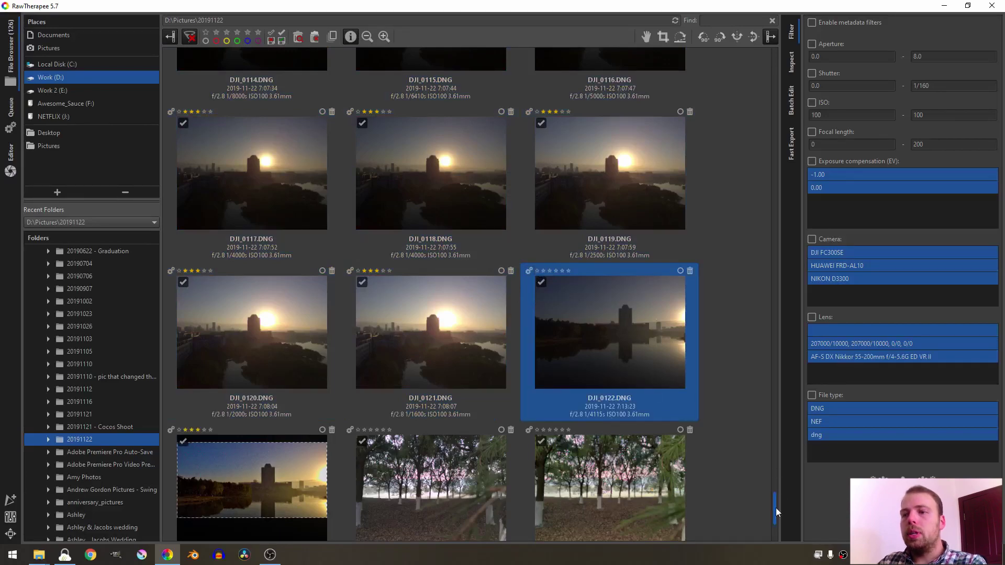
left_click_drag(776, 507, 759, 409)
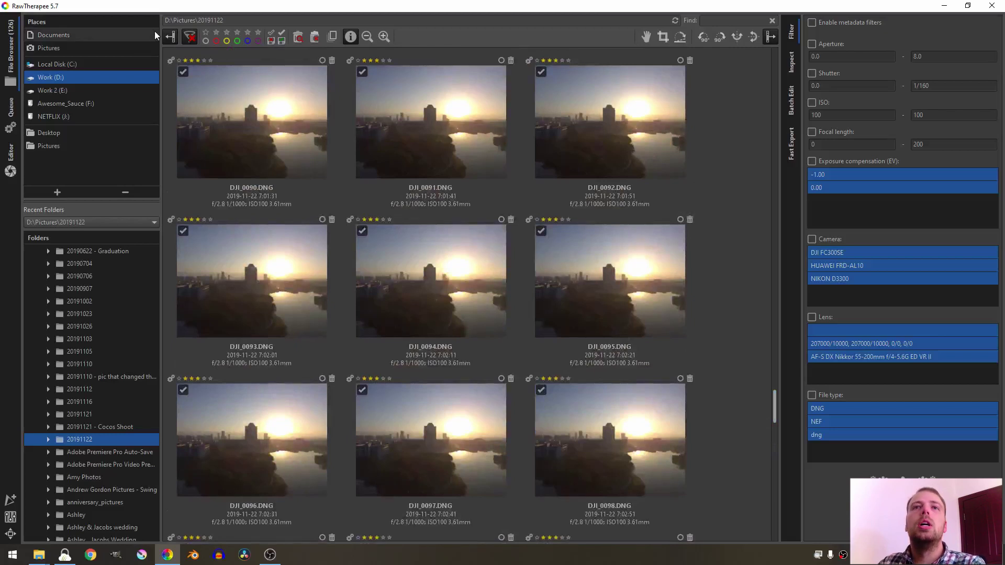
Filter the browser to three-star frames, then scroll to DJI_0121.DNG and open it in the Editor
left_click(237, 32)
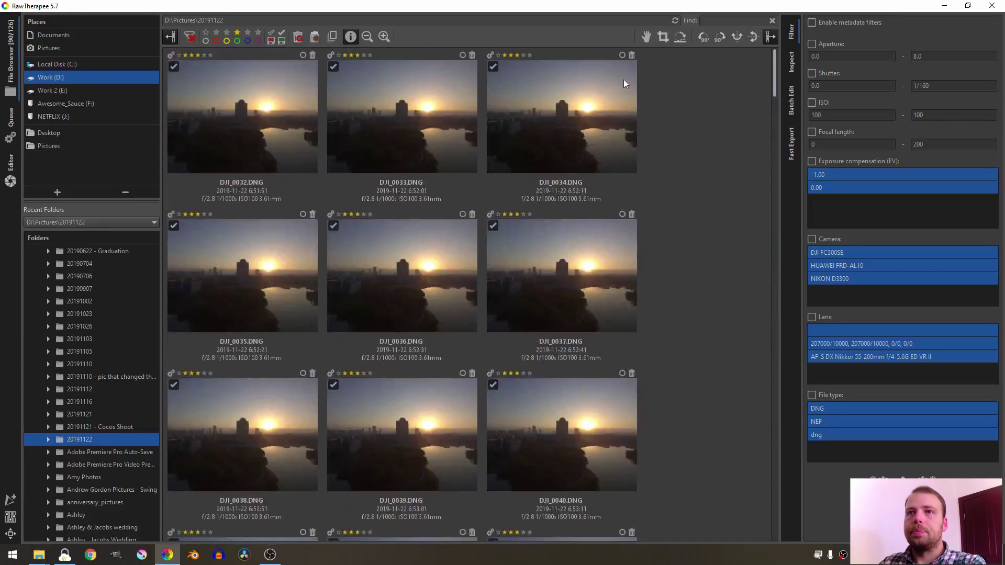
left_click(237, 126)
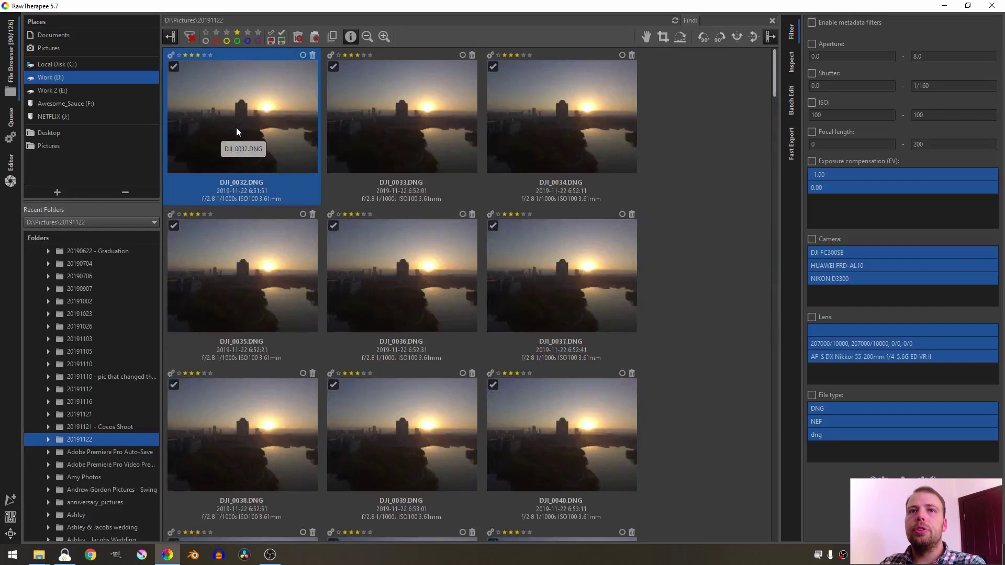
left_click_drag(772, 70, 759, 533)
left_click(546, 479)
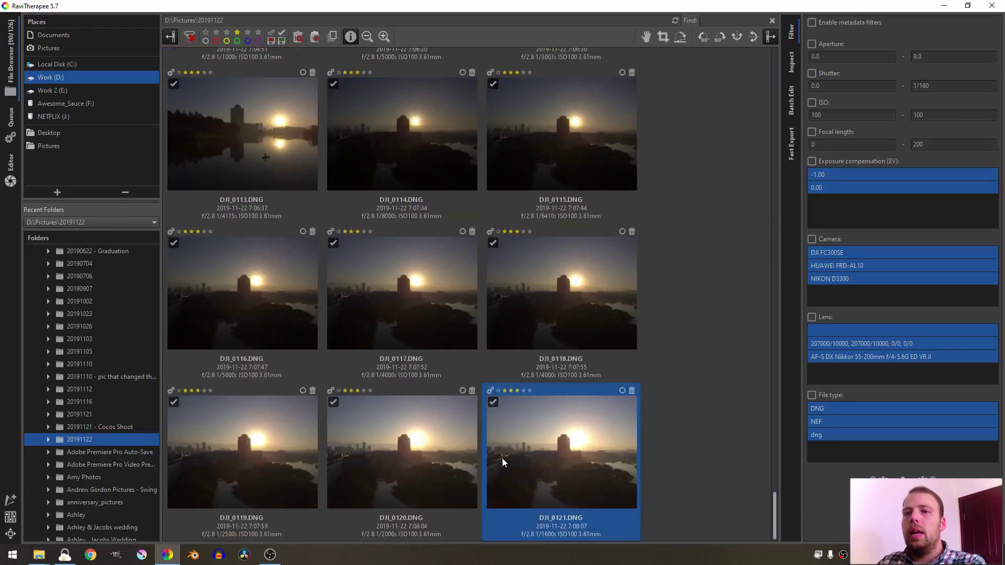
double_click(532, 446)
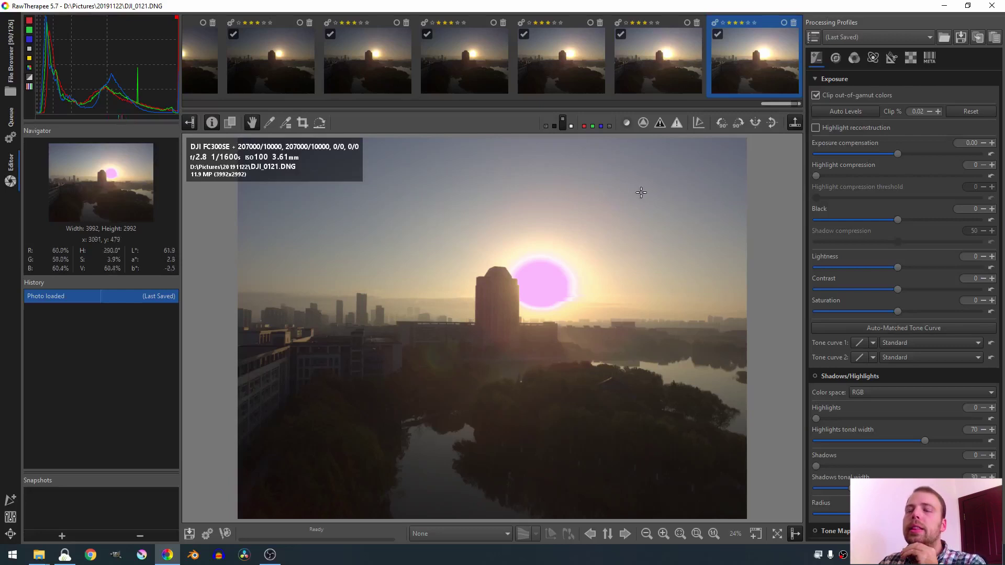
scroll(765, 102, "up", 2)
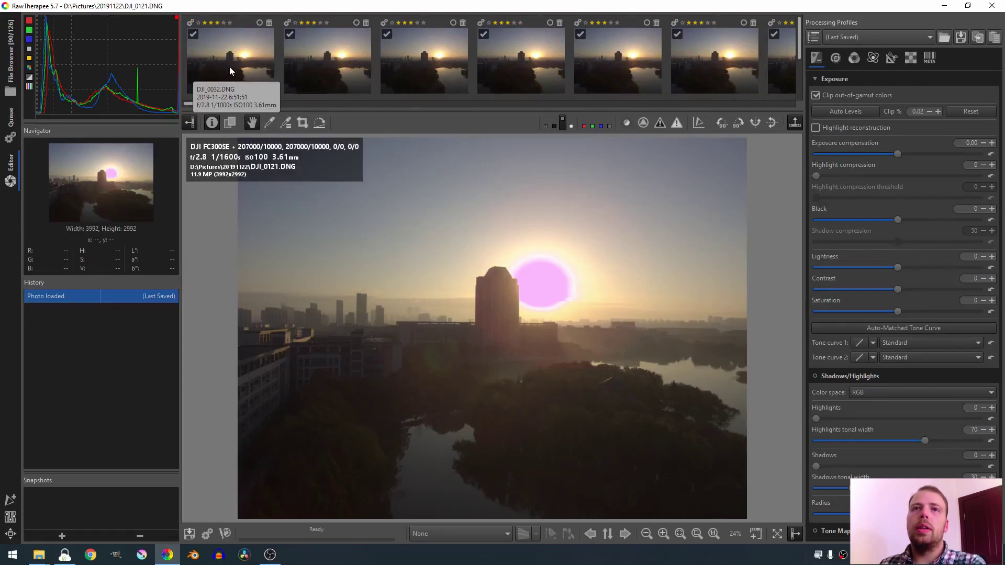
left_click_drag(199, 106, 805, 100)
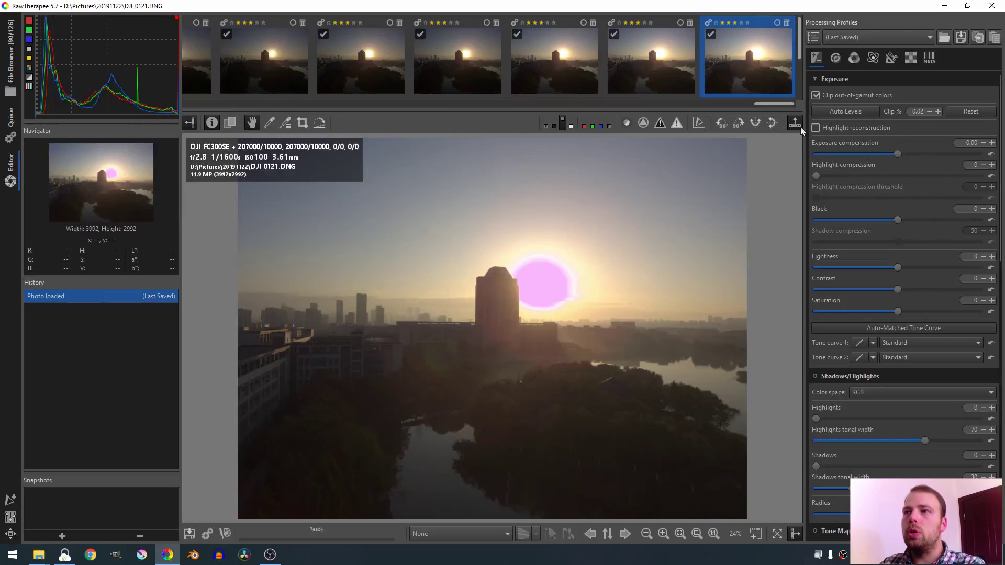
Enable Highlight reconstruction and try the Luminance Recovery and CIELab Blending methods
left_click(816, 128)
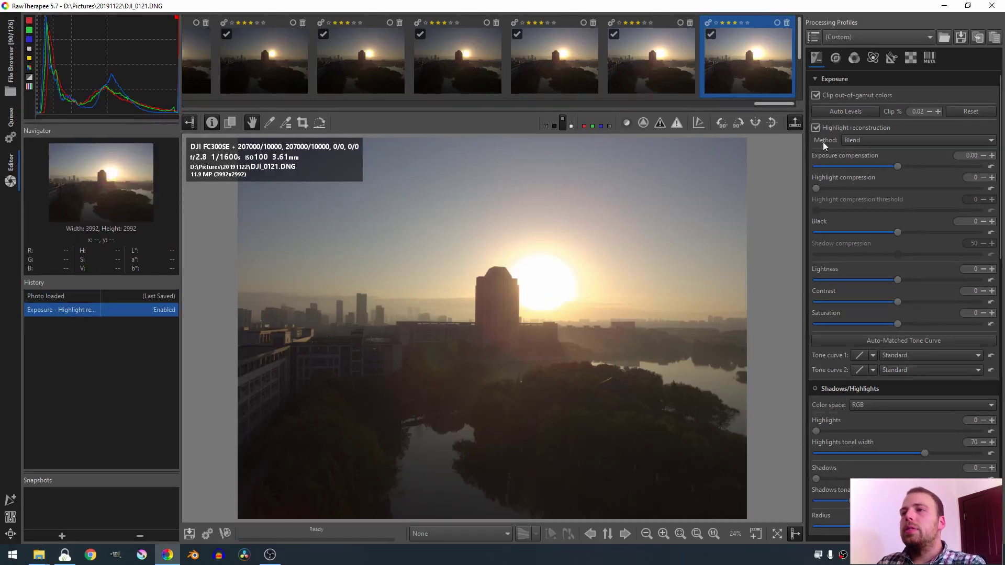
left_click(872, 143)
left_click(852, 140)
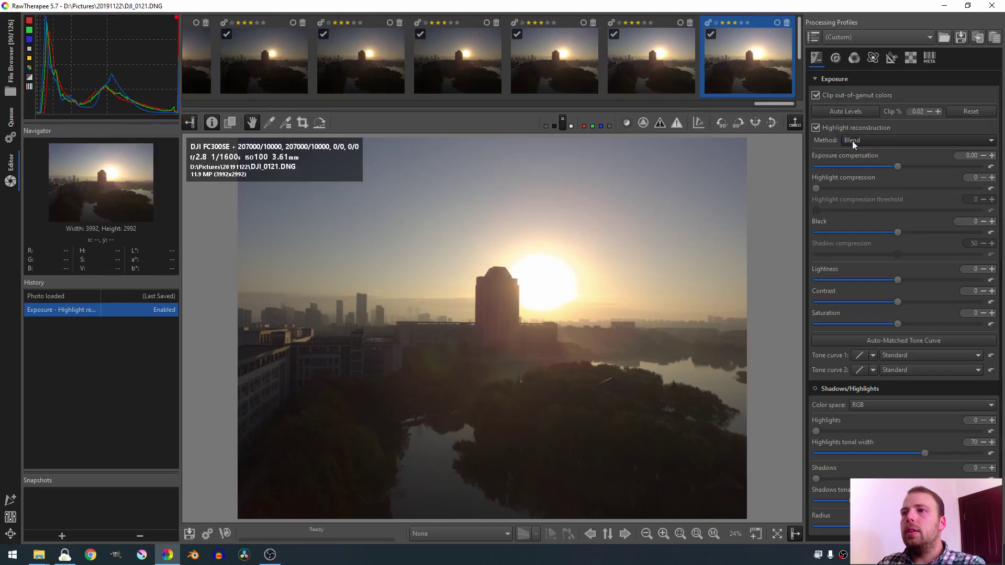
left_click(855, 140)
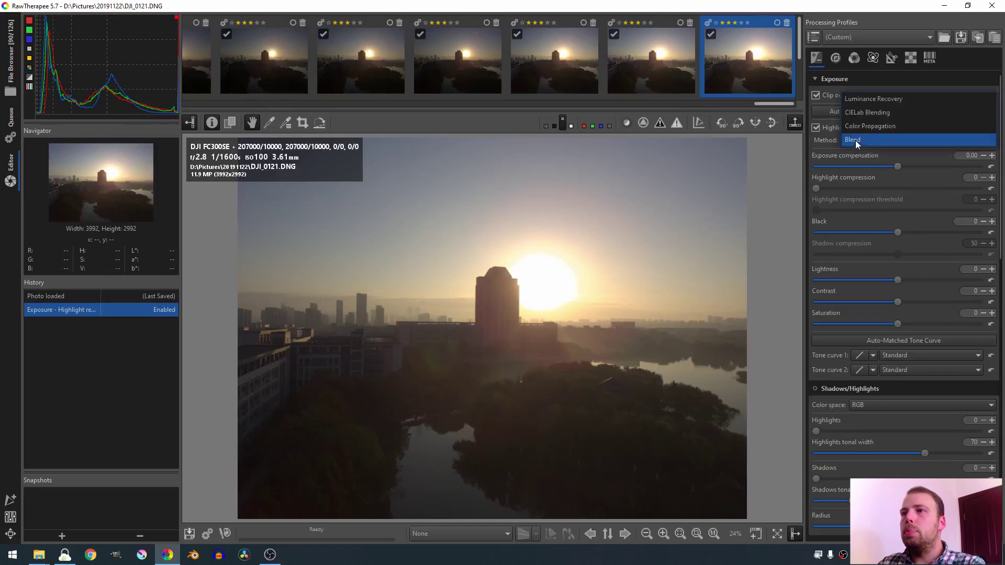
left_click(868, 99)
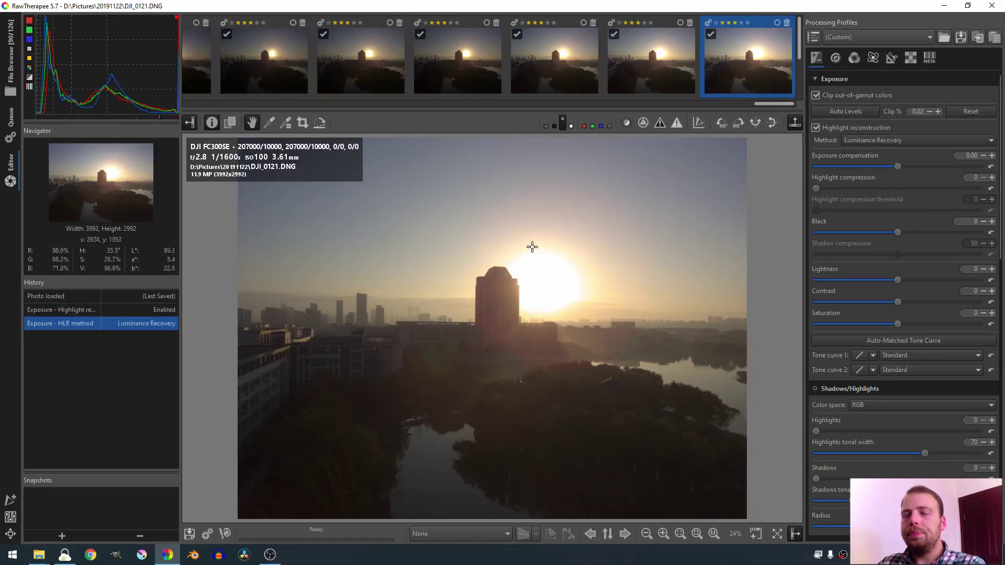
left_click(877, 142)
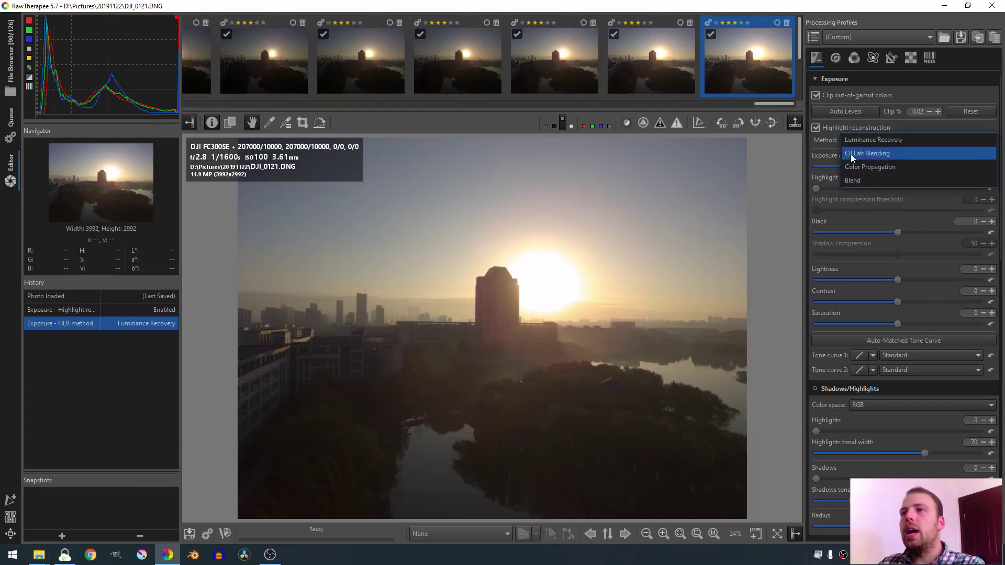
left_click(856, 154)
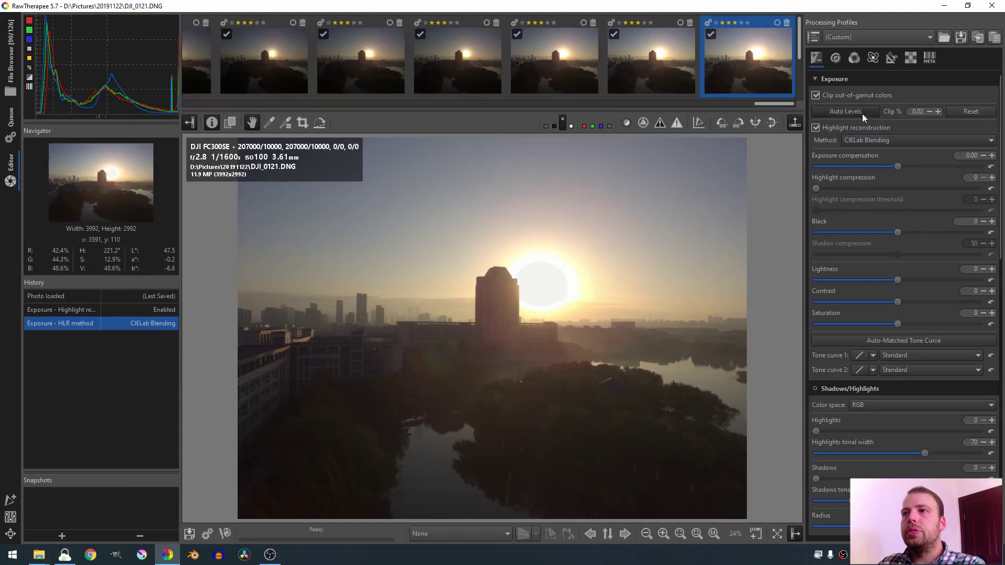
Compare Color Propagation and Blend, settling on Color Propagation for the sun
left_click(866, 140)
left_click(865, 154)
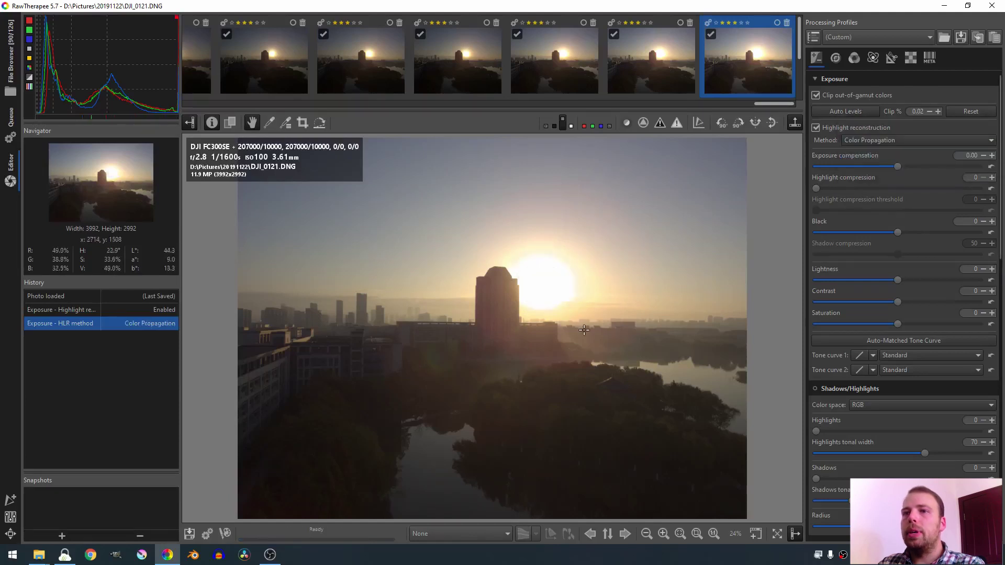
left_click(860, 137)
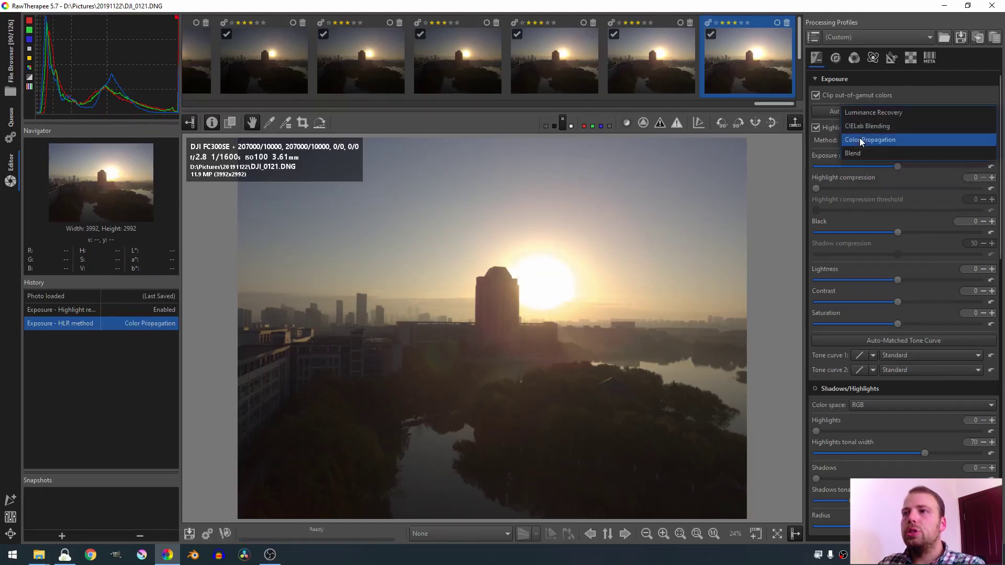
left_click(856, 149)
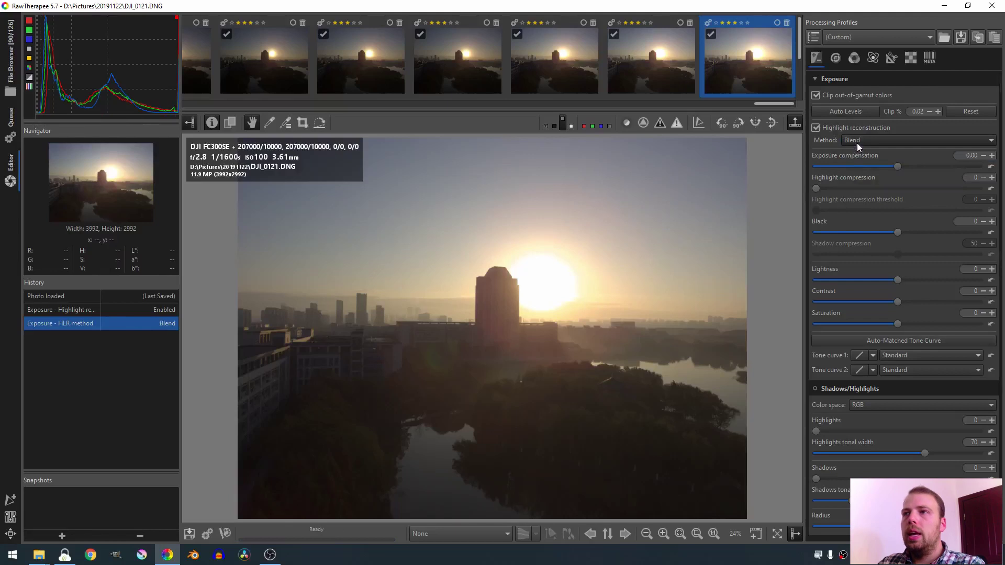
left_click(856, 143)
left_click(859, 127)
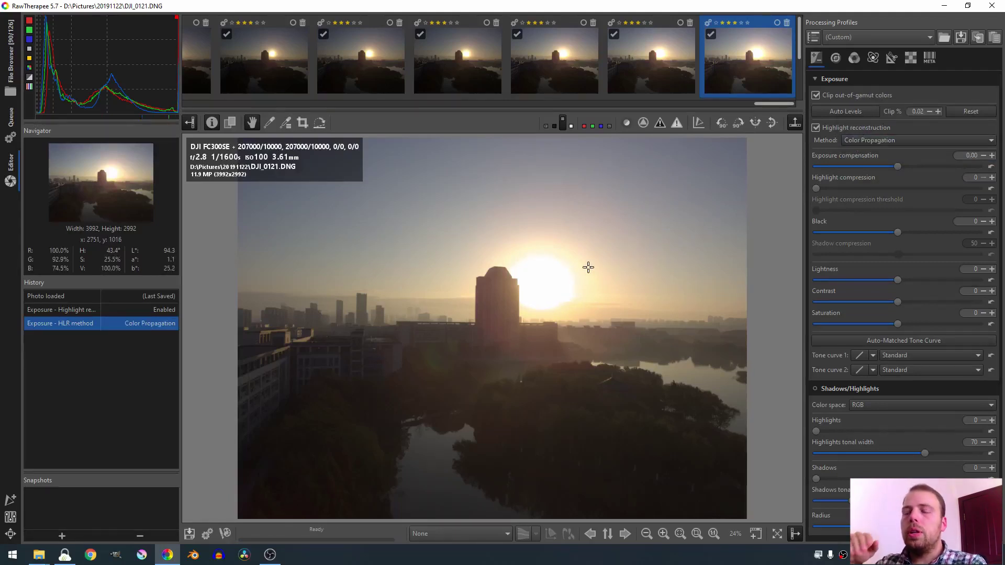
left_click(879, 140)
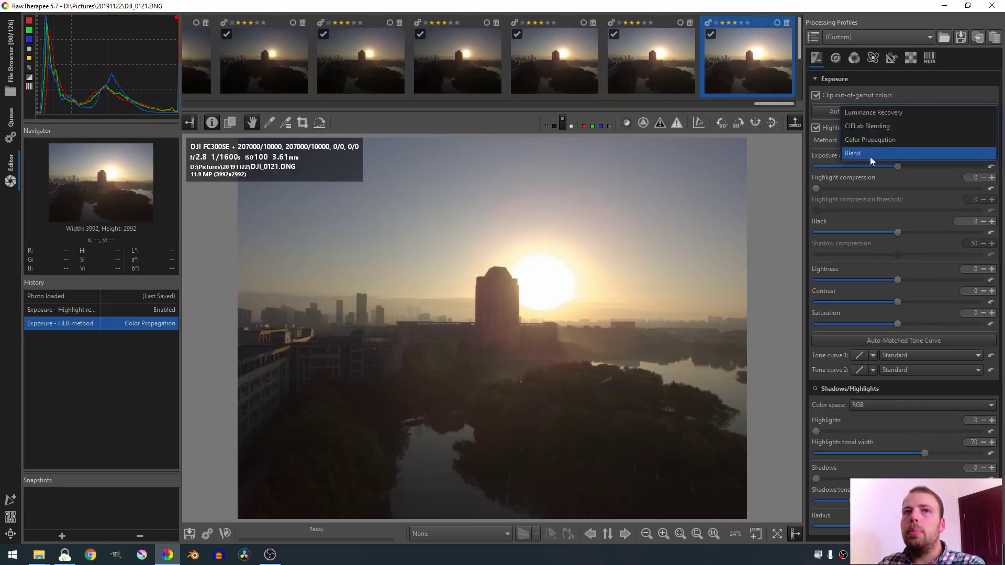
Use Blend reconstruction, with exposure compensation -0.64, lightness -6 and saturation 20
left_click(870, 155)
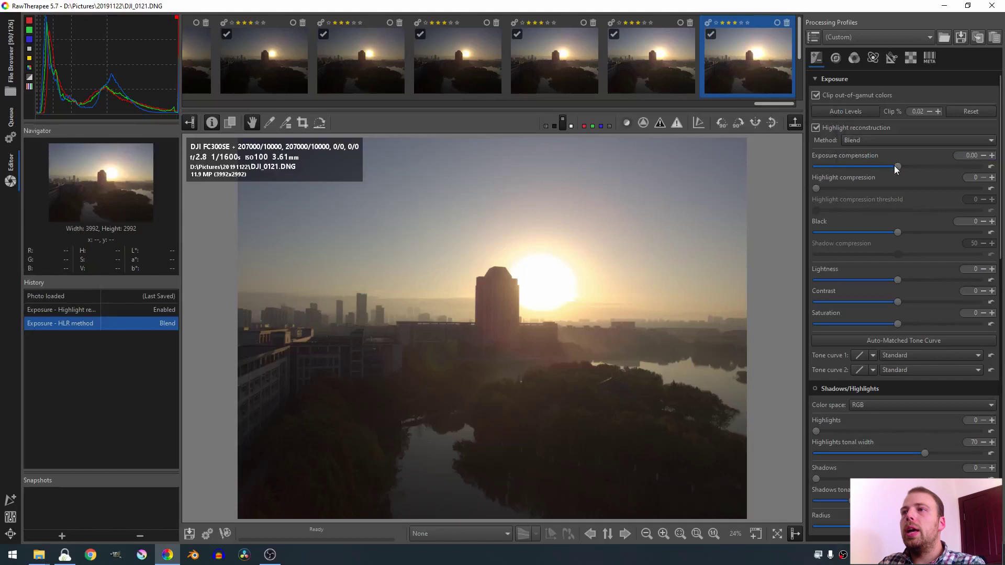
mouse_move(894, 165)
left_mouse_down()
mouse_move(862, 165)
mouse_move(879, 166)
left_mouse_up()
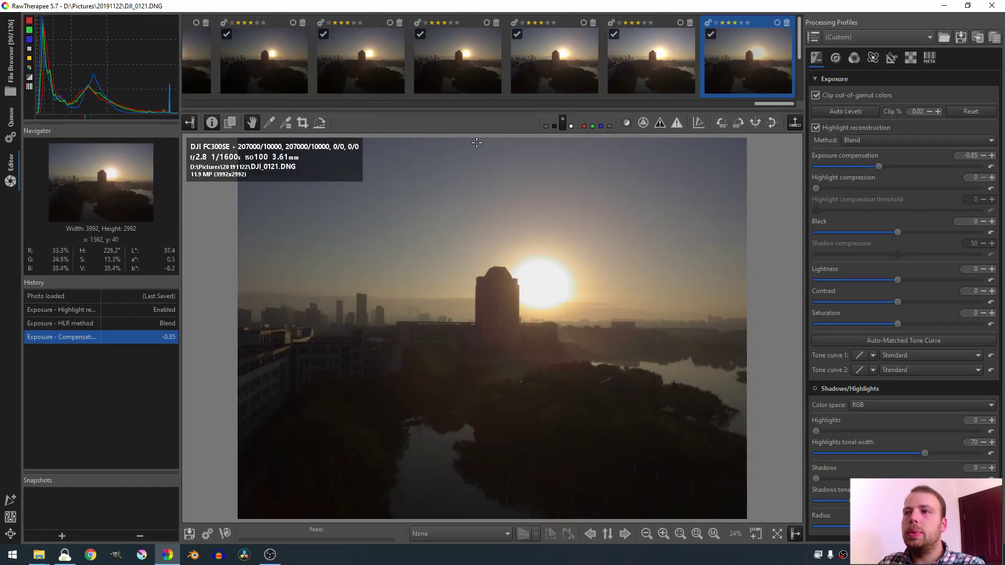
left_click_drag(881, 167, 888, 168)
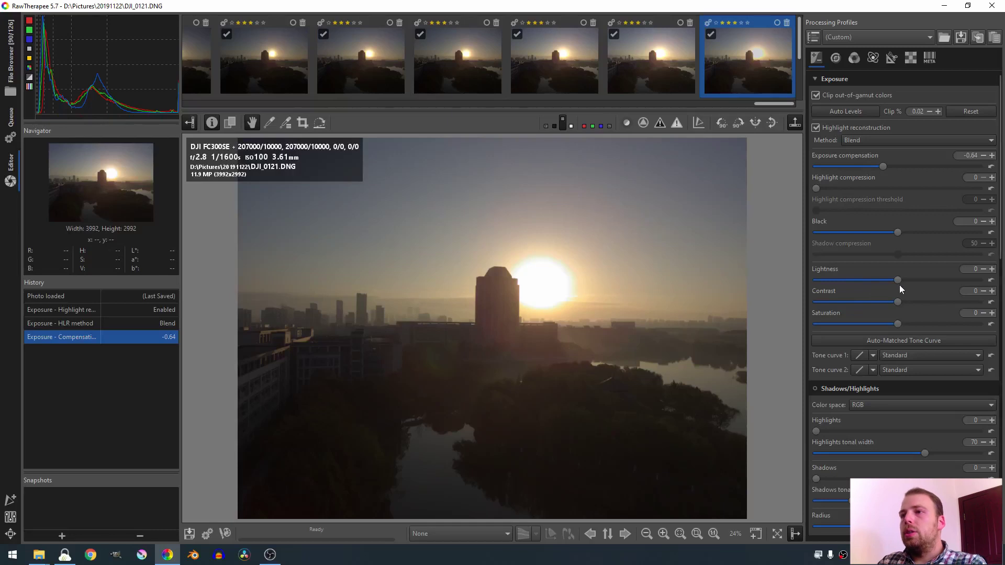
mouse_move(899, 279)
left_mouse_down()
mouse_move(913, 281)
mouse_move(890, 287)
left_mouse_up()
left_click_drag(898, 323, 920, 323)
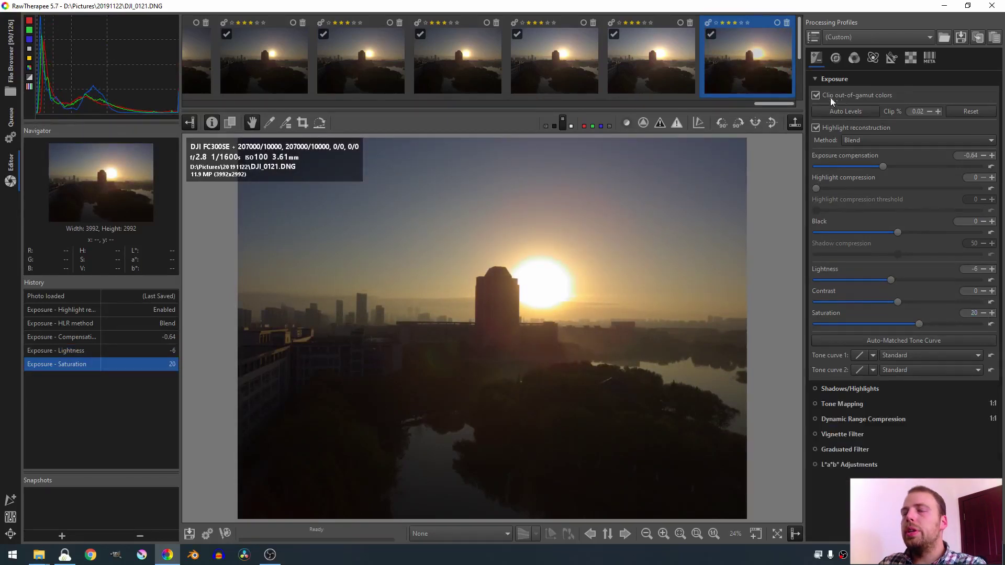
In the Detail tab, enable Sharpening with USM amount 500, checking it at 100% zoom
left_click(836, 59)
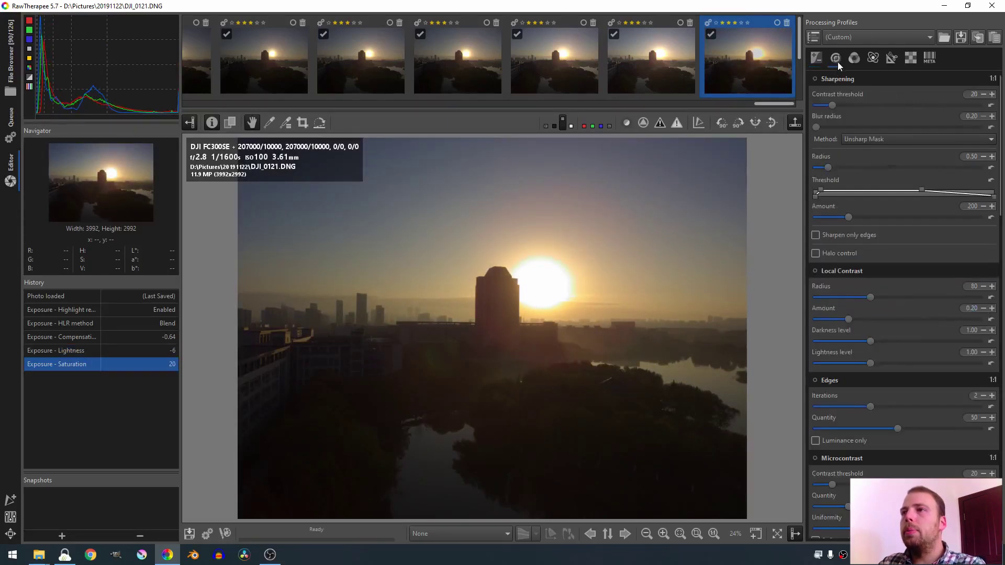
left_click(815, 79)
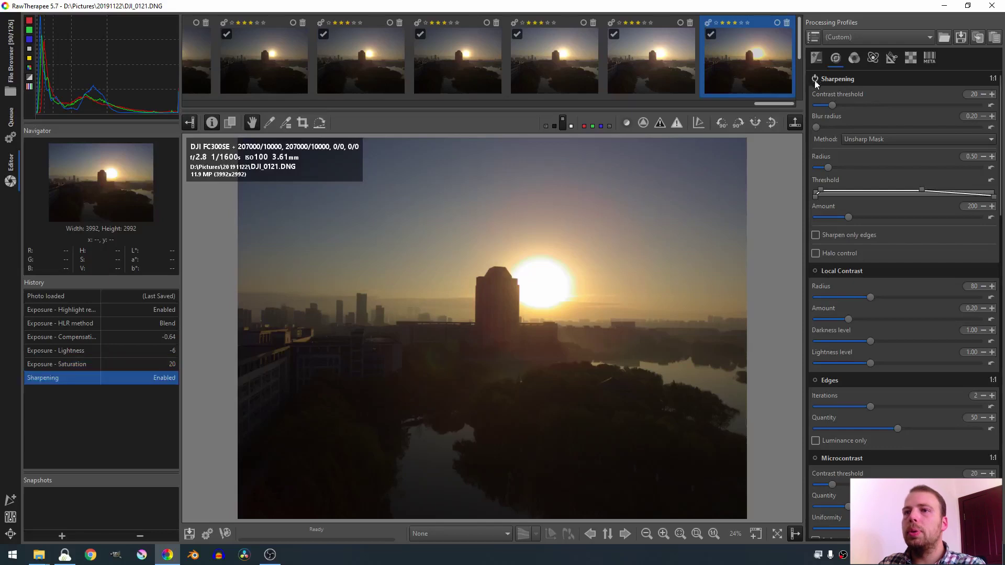
left_click(715, 535)
scroll(596, 218, "up", 5)
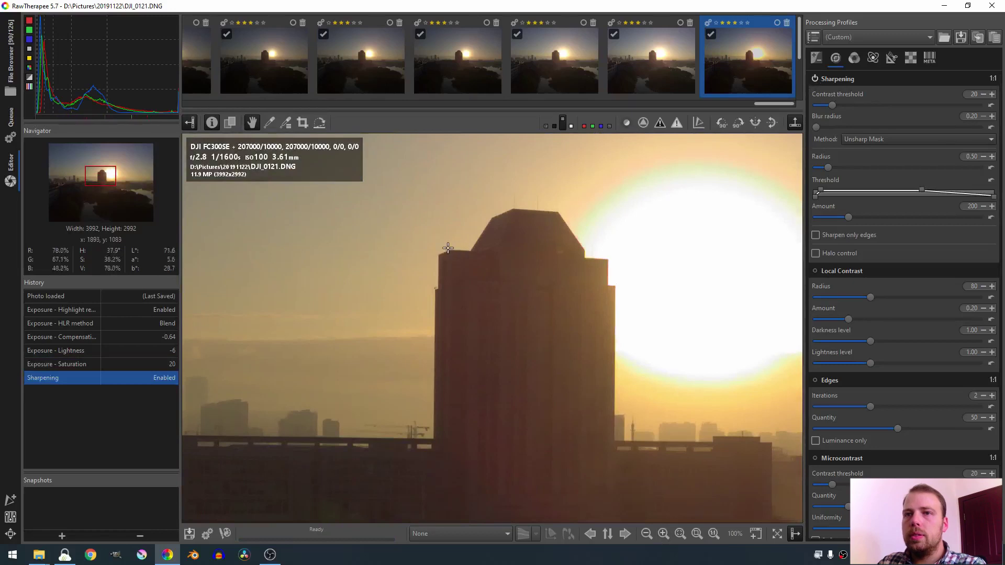
left_click(815, 78)
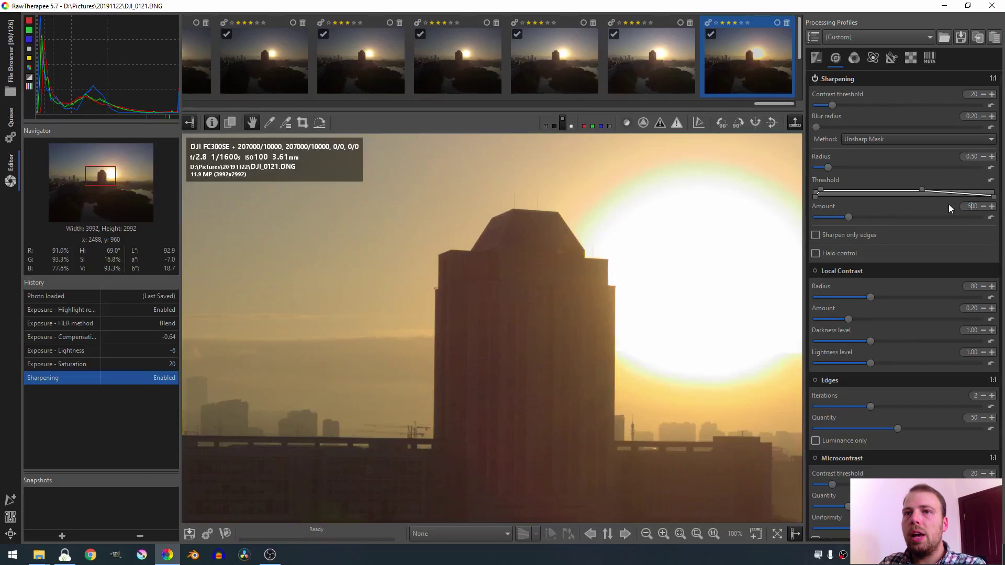
type("5")
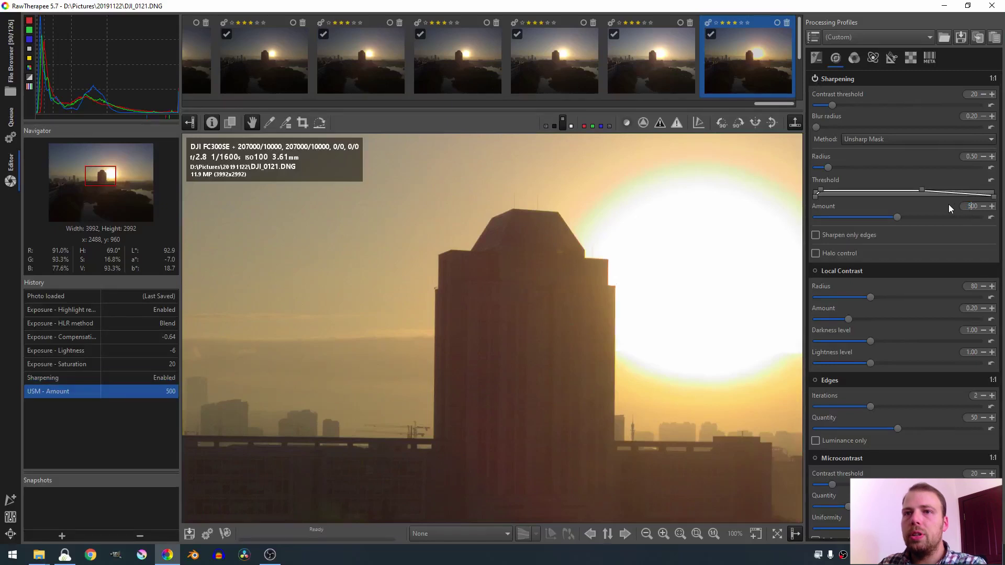
left_click(843, 79)
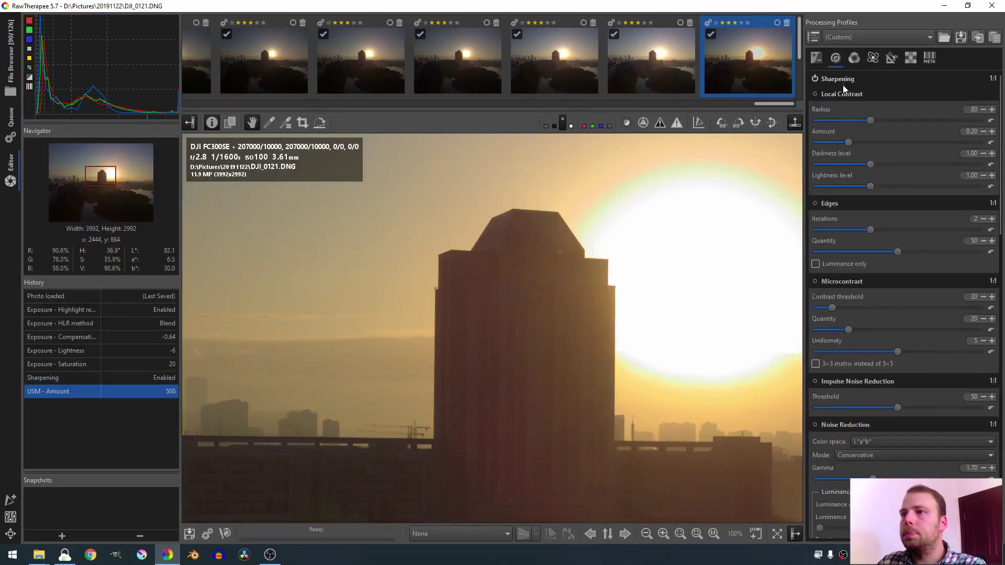
Enable Local Contrast, fit the photo to the view, and collapse the detail tool sections
left_click(815, 94)
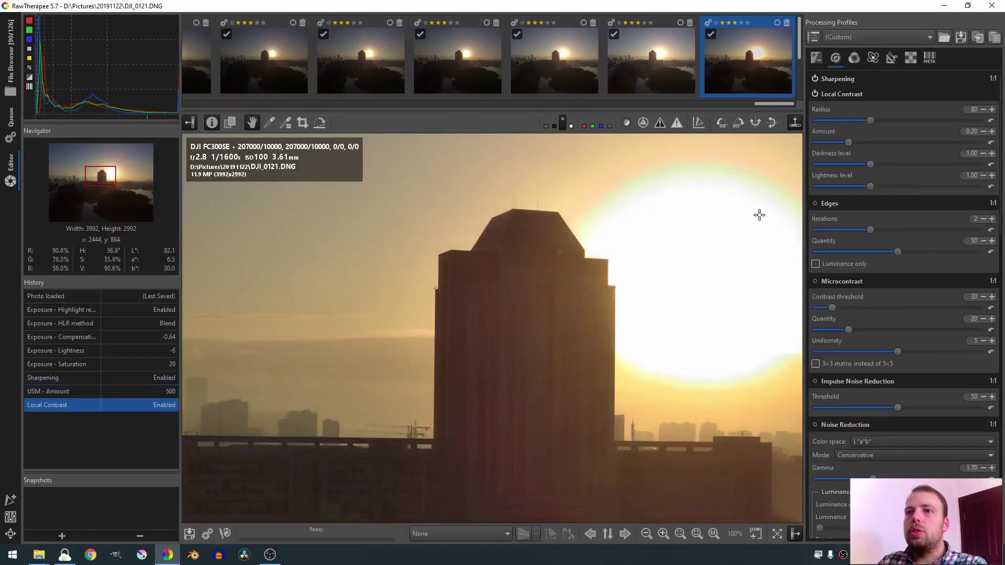
left_click(702, 534)
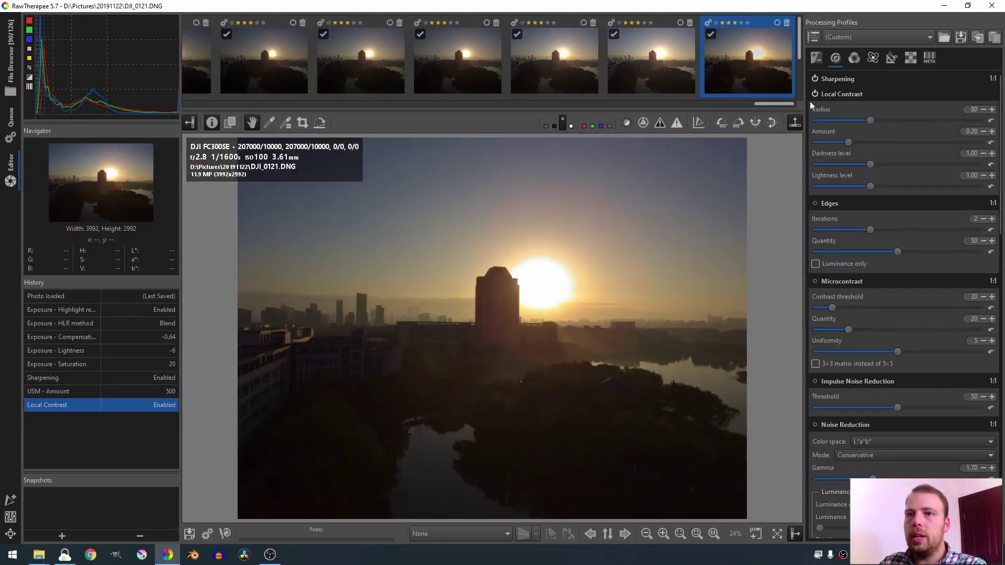
left_click(843, 93)
left_click(838, 109)
left_click(837, 125)
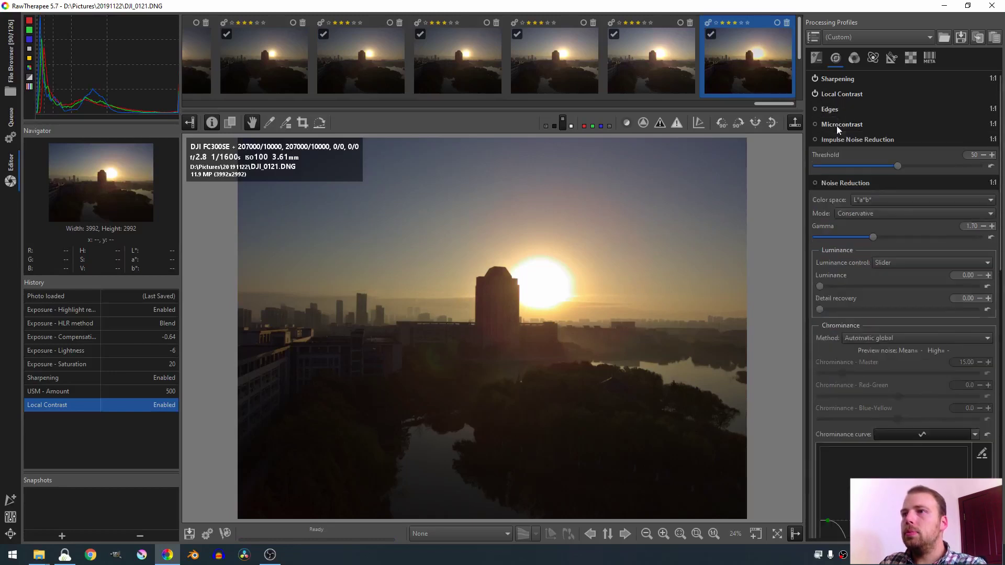
left_click(840, 141)
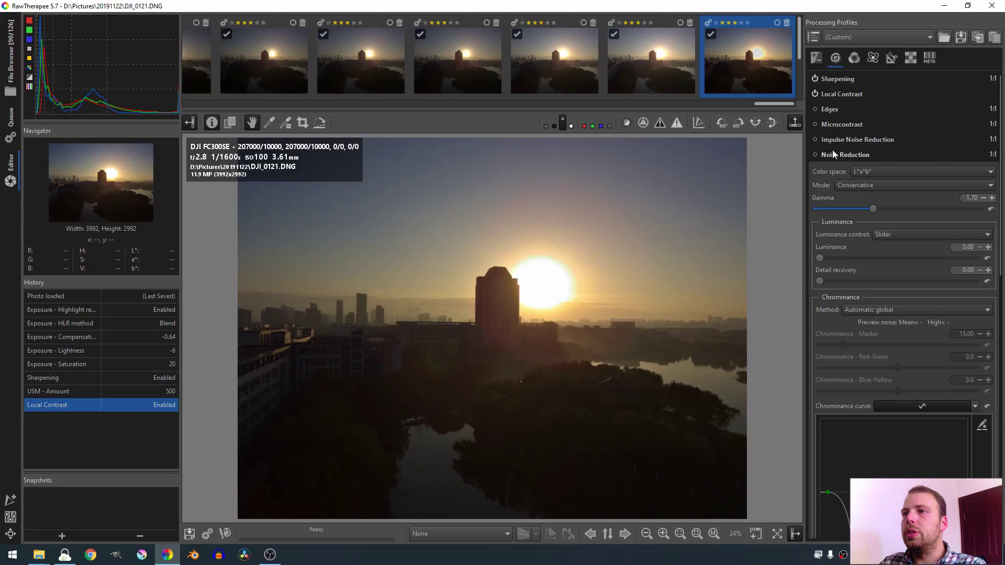
Enable Noise Reduction at 1:1 zoom, trying luminance 20 and 100 before settling on 30
left_click(815, 154)
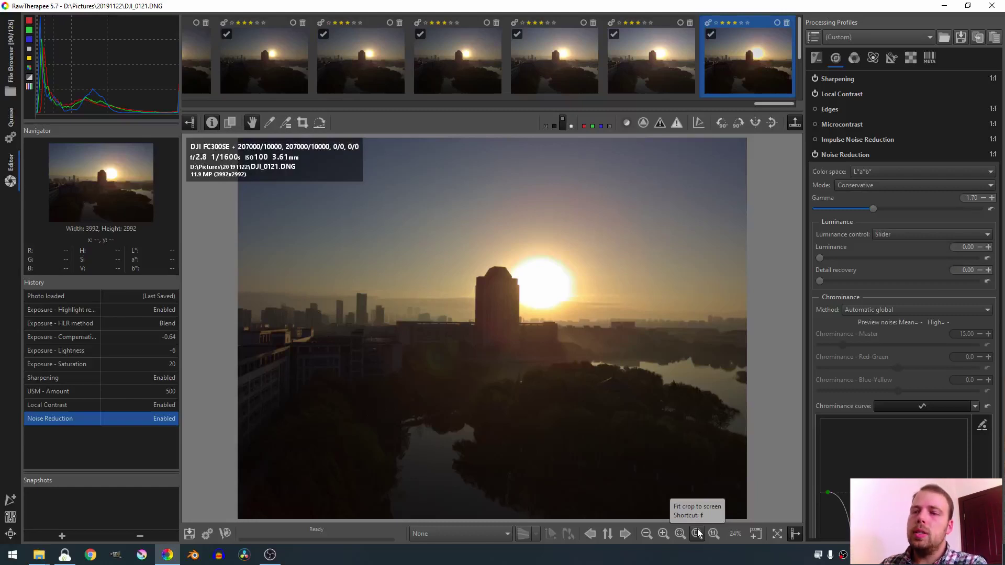
left_click(714, 533)
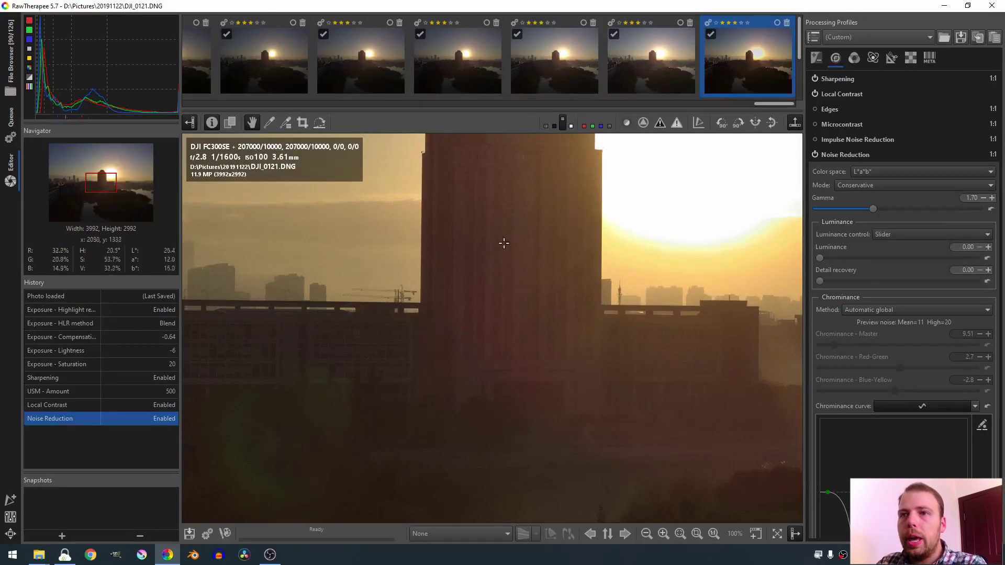
left_click(815, 154)
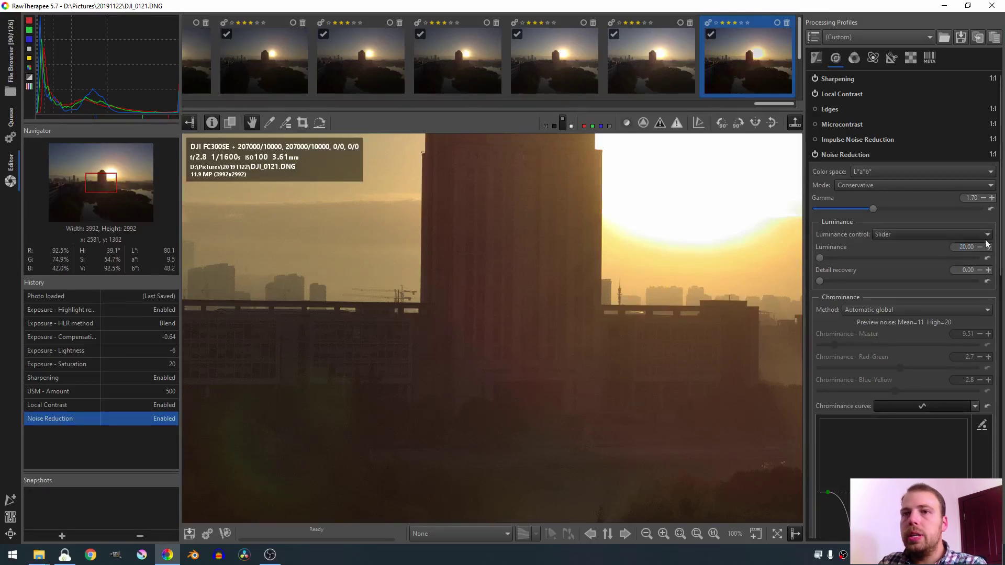
key("Return")
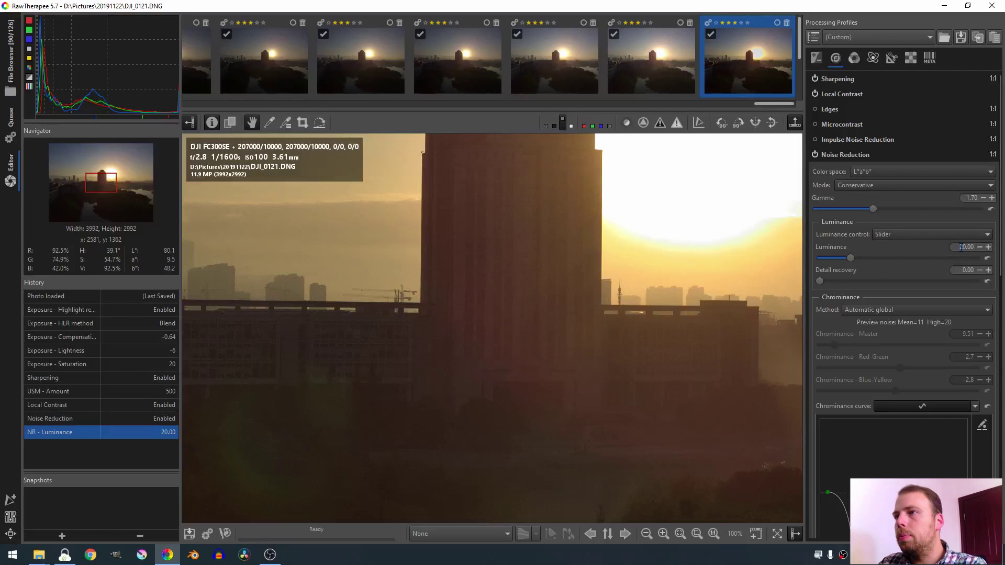
type("100")
key("Return")
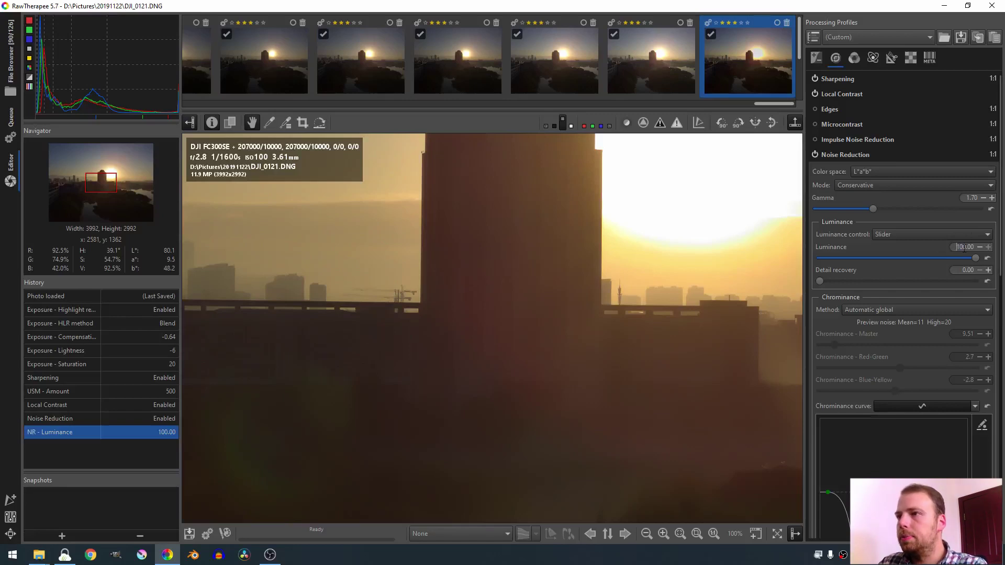
type("30")
key("Return")
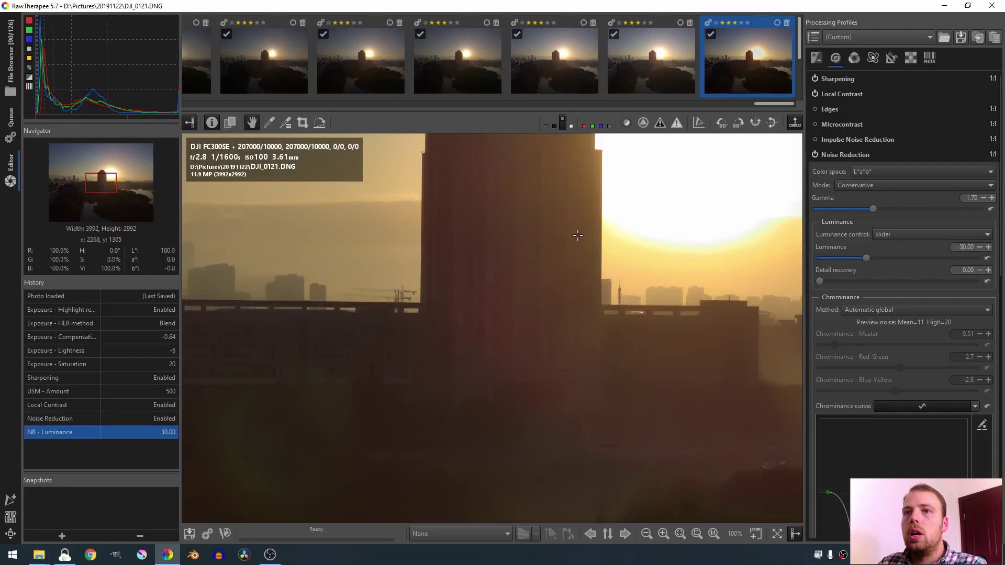
left_click(815, 155)
left_click(814, 154)
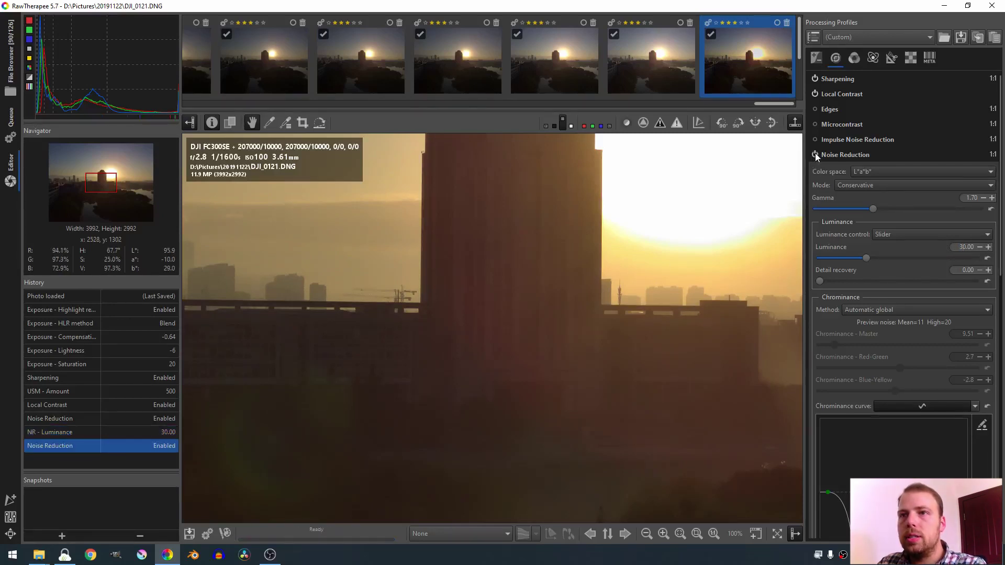
left_click(815, 154)
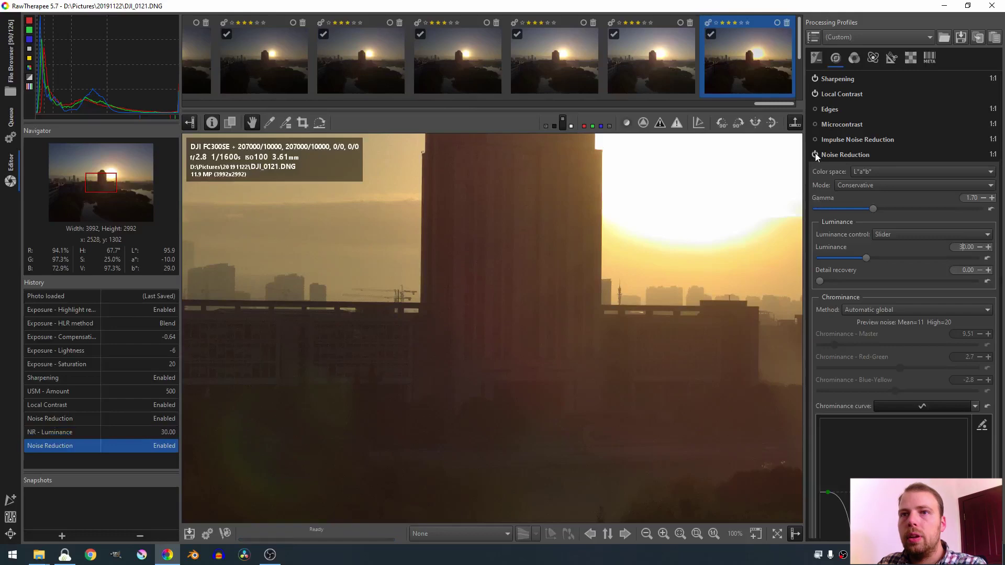
left_click(815, 154)
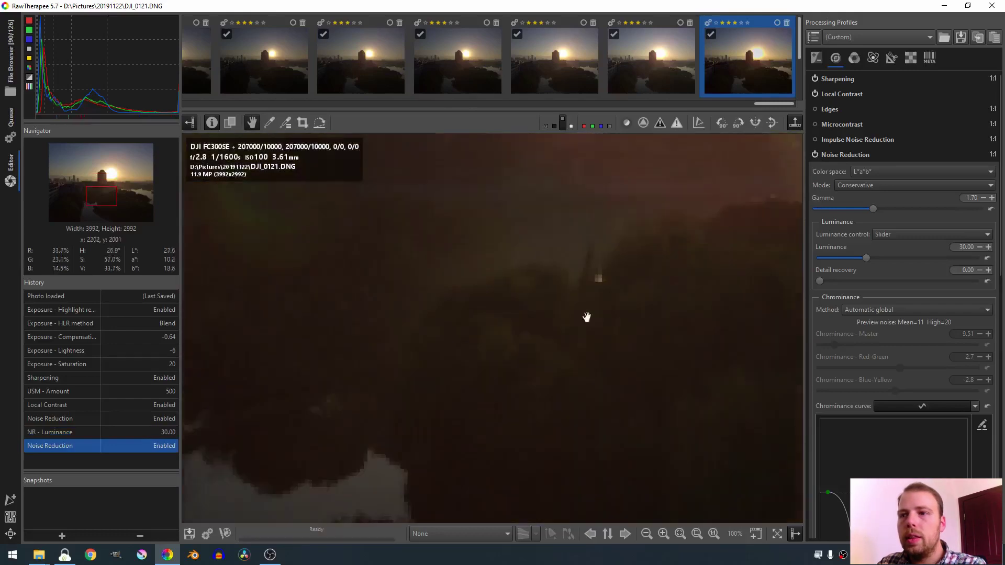
scroll(582, 308, "down", 5)
scroll(581, 308, "up", 10)
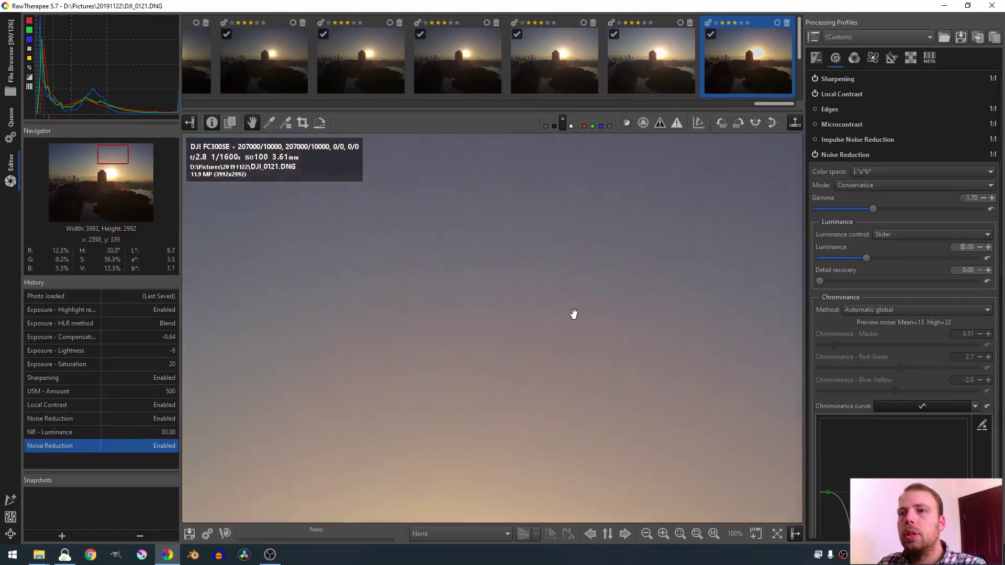
left_click_drag(573, 314, 602, 332)
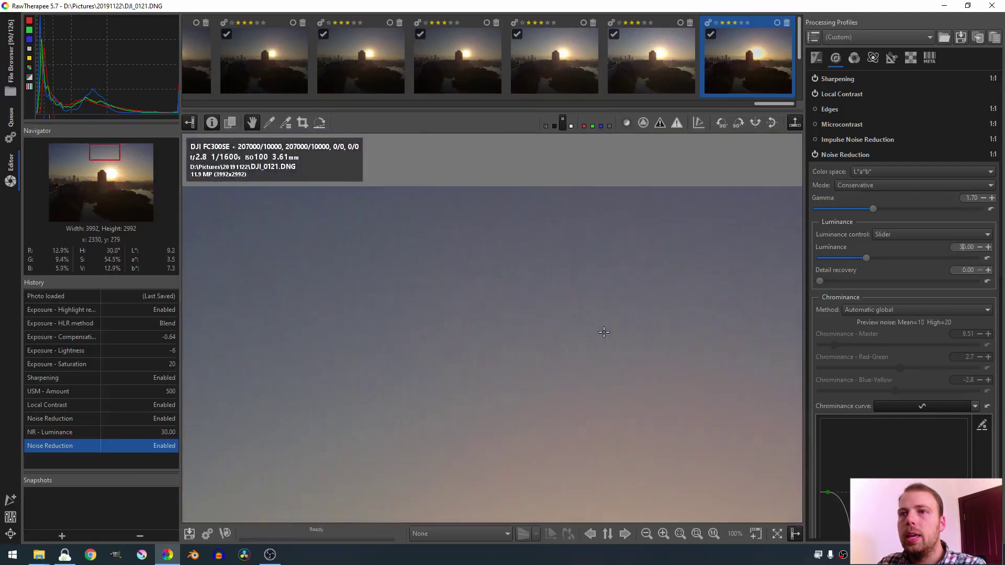
left_click_drag(379, 281, 566, 271)
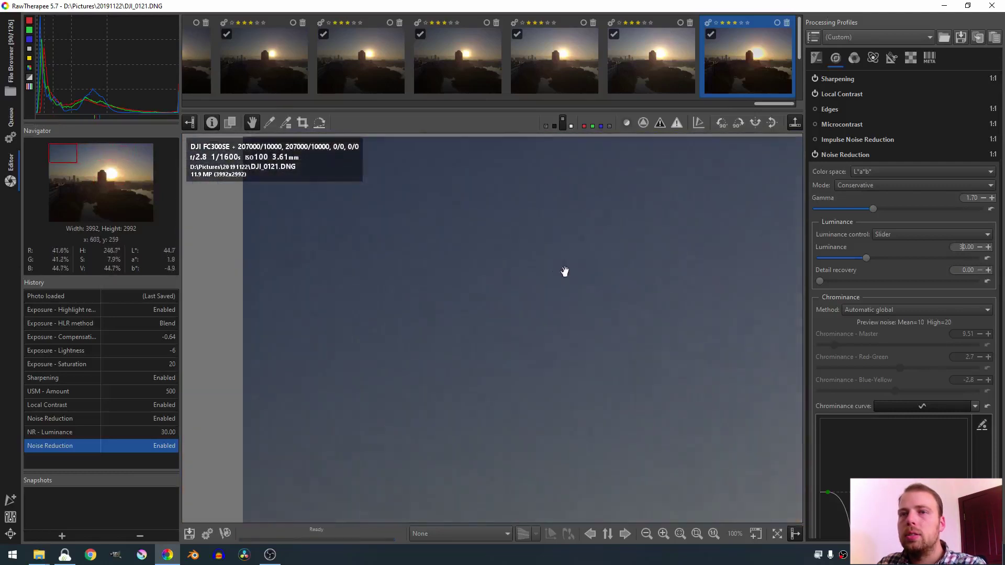
left_click_drag(517, 235, 522, 256)
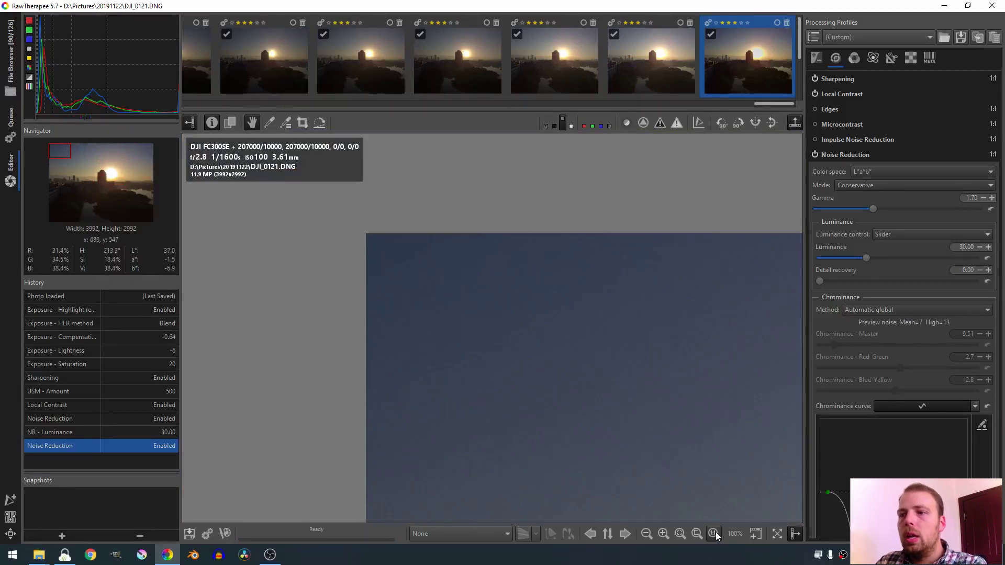
left_click(696, 533)
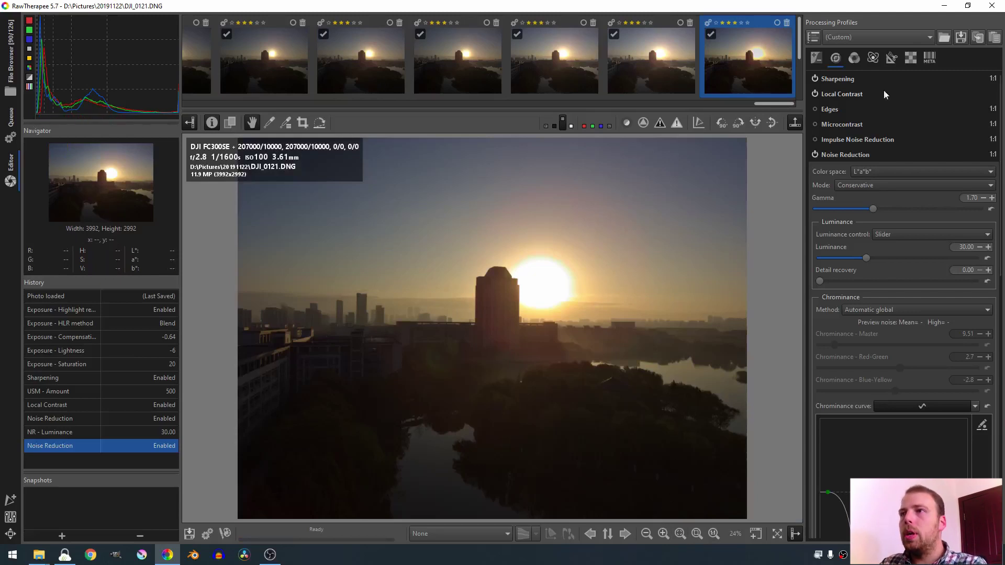
Collapse the Noise Reduction, Defringe, Contrast by Detail Levels and Haze Removal sections
left_click(850, 154)
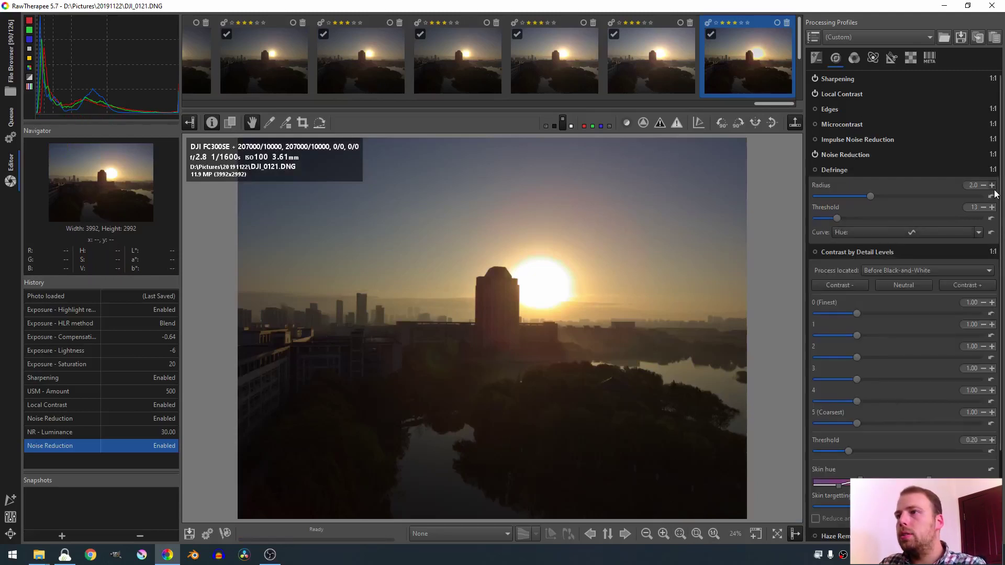
left_click_drag(996, 195, 997, 233)
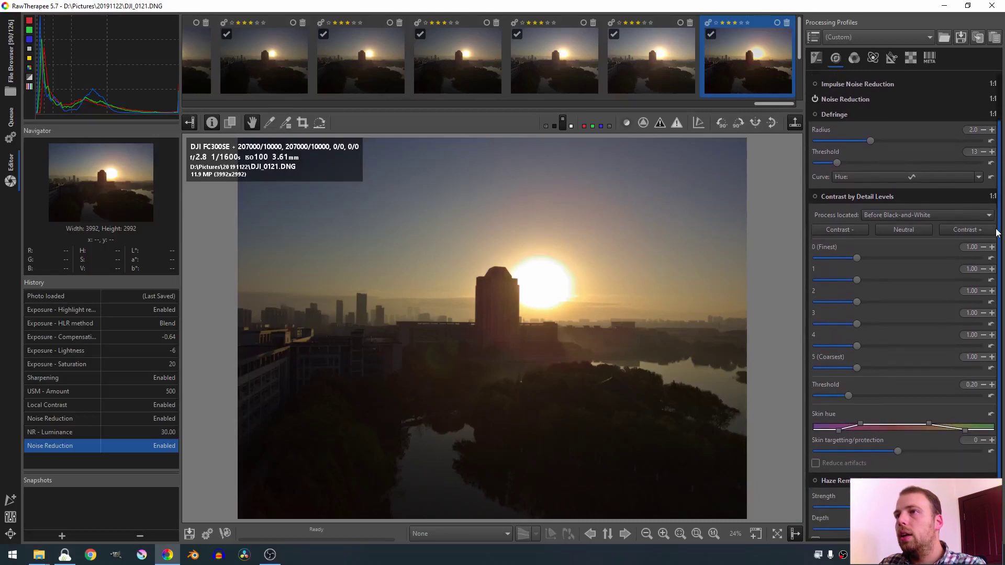
left_click(837, 116)
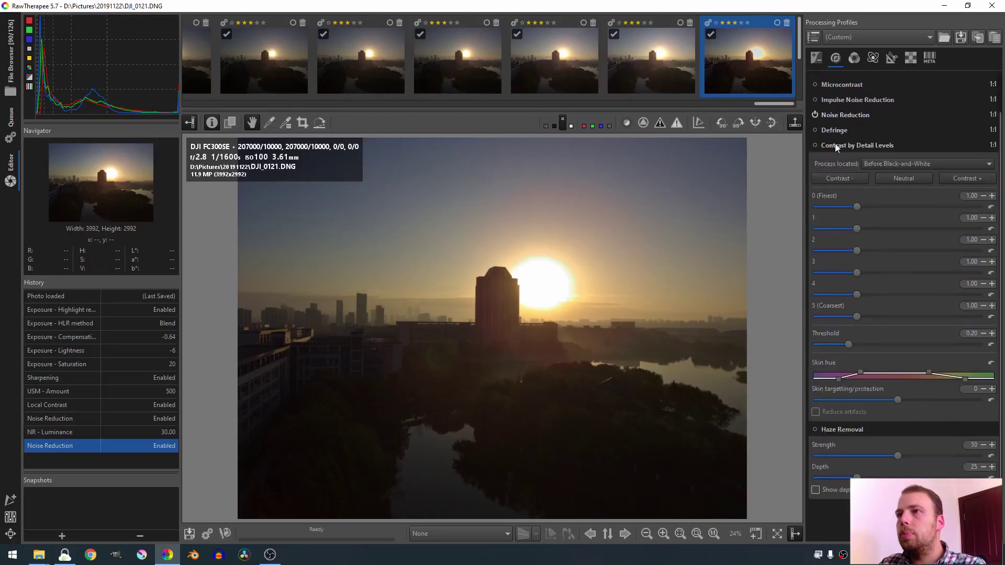
left_click(836, 144)
left_click(847, 199)
In the Color tab, enable Vibrance with Pastel Tones 10 and expand only Color Toning
left_click(854, 58)
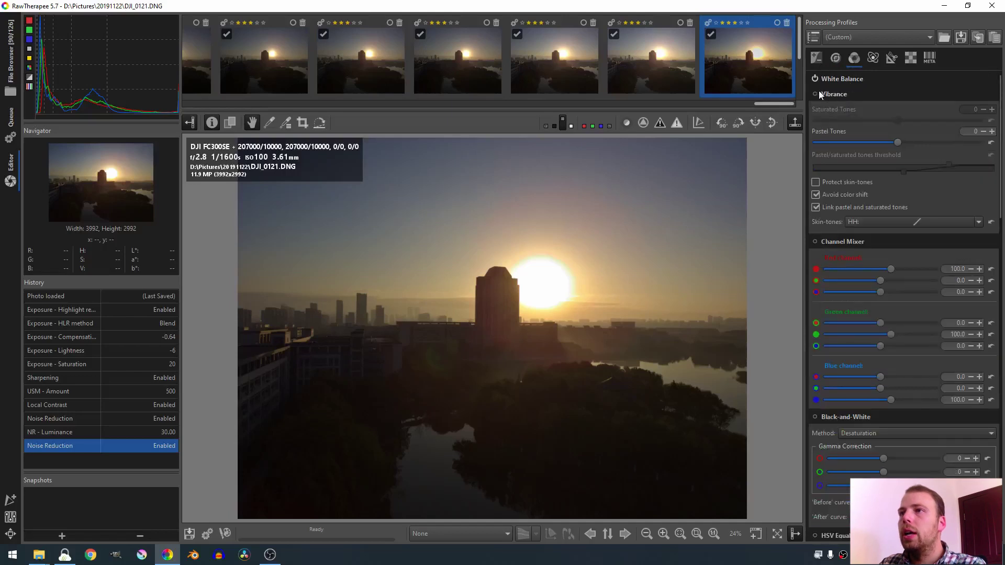
left_click(817, 94)
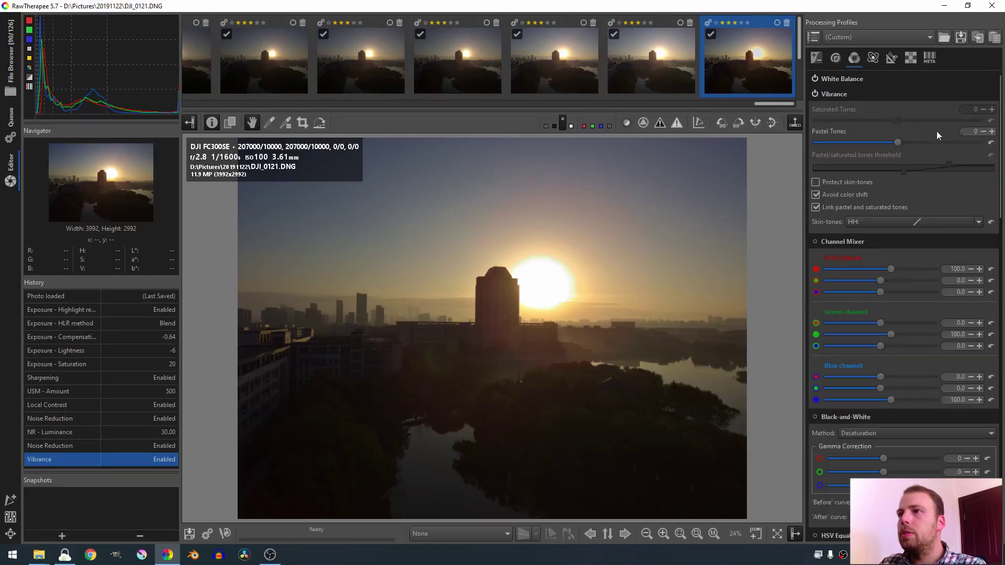
double_click(969, 131)
type("10")
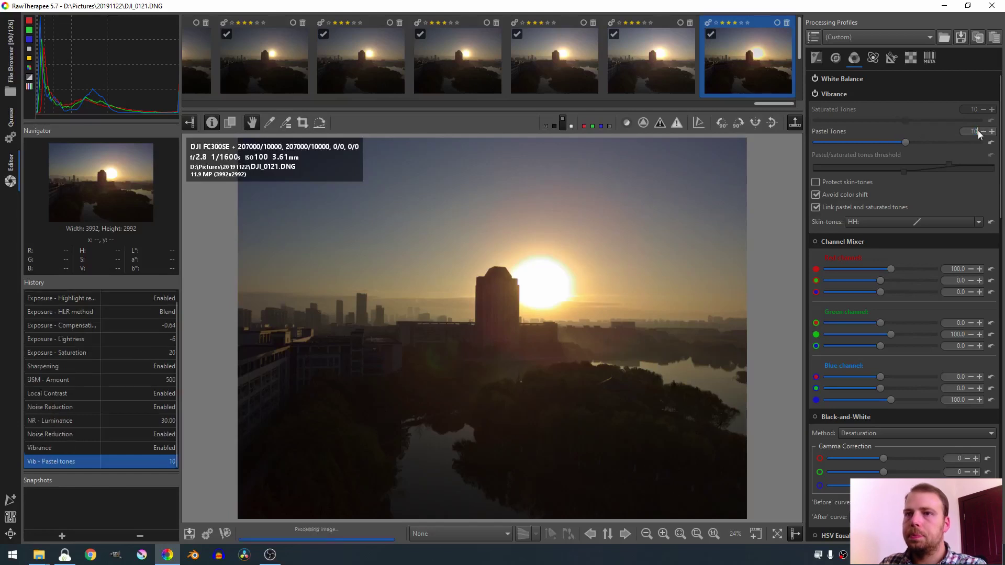
key("Return")
right_click(843, 184)
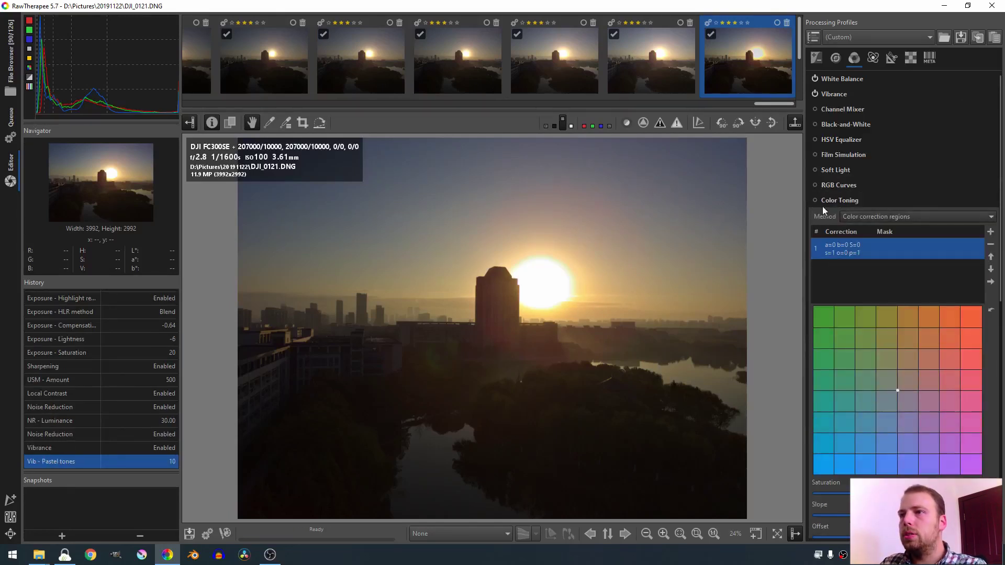
Enable Color Toning, collapse Color Management, and tick Show mask for the region
left_click(815, 200)
scroll(820, 354, "down", 5)
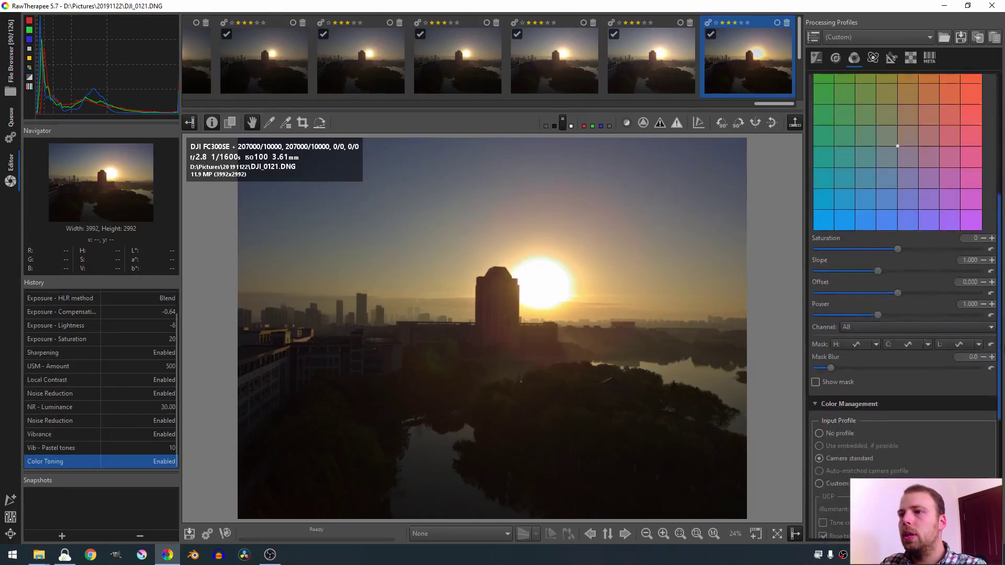
left_click(865, 352)
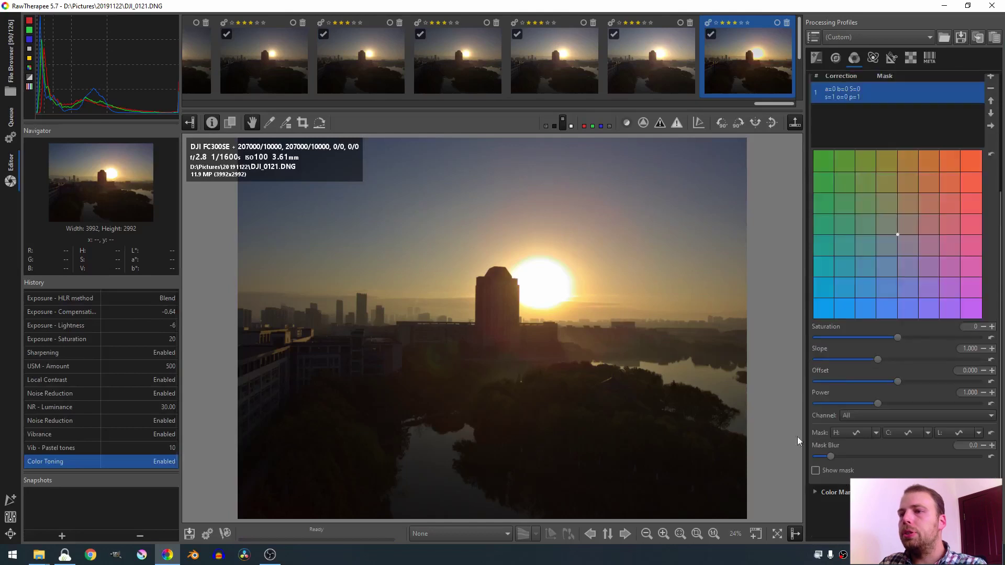
left_click(815, 471)
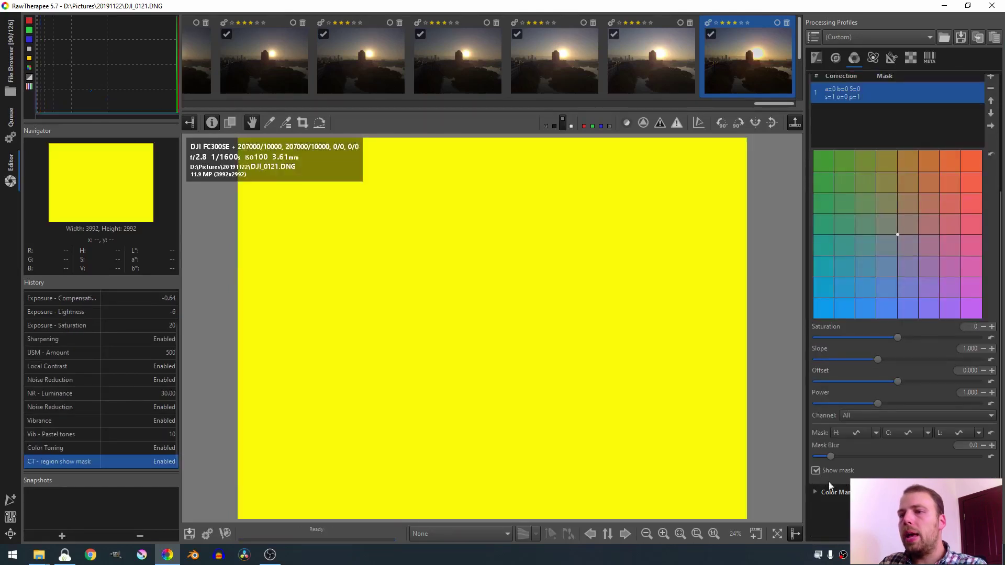
Make the hue mask an equalizer curve and shape its peak toward the sun's orange hues
left_click(874, 435)
left_click(895, 456)
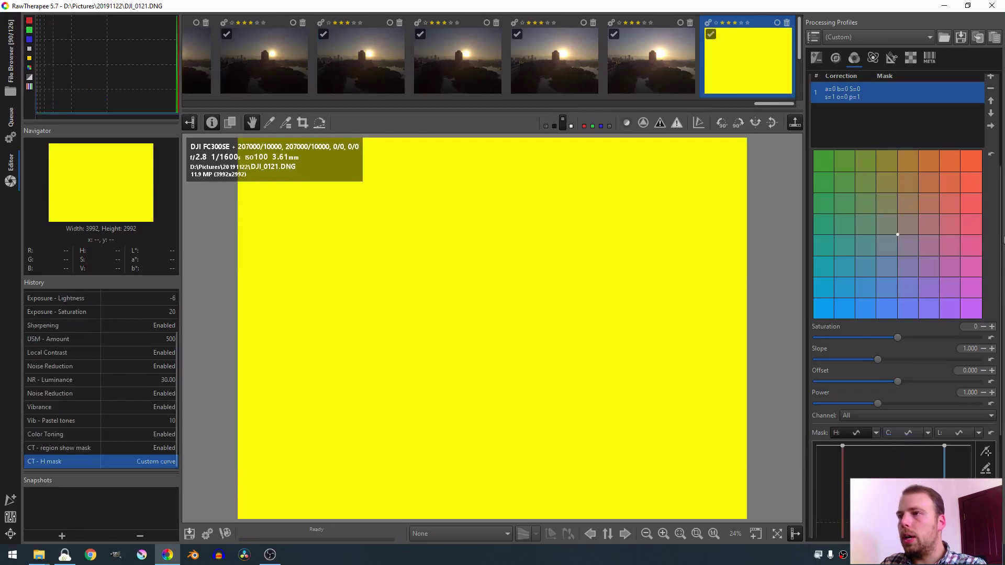
scroll(998, 220, "down", 5)
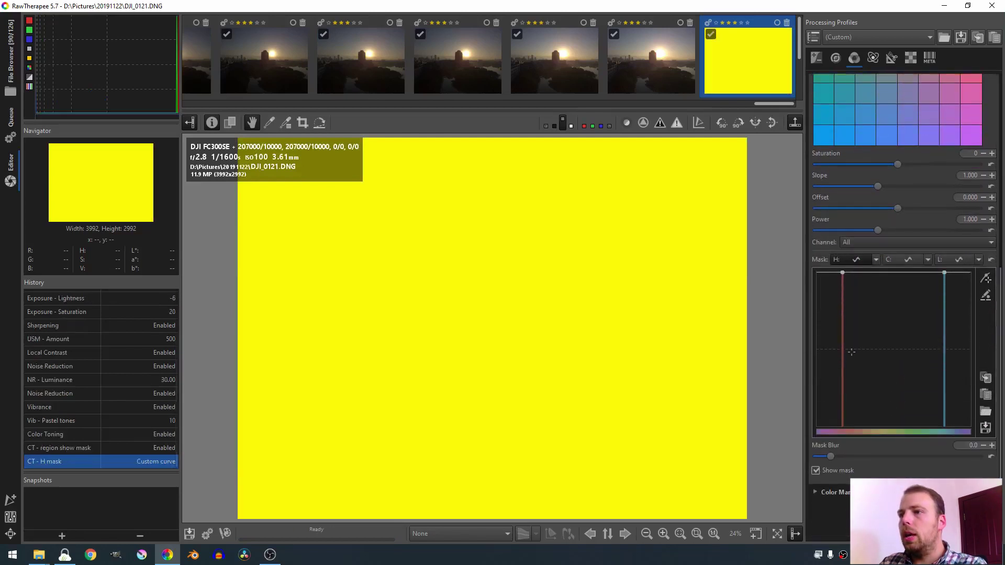
left_click_drag(841, 332, 843, 433)
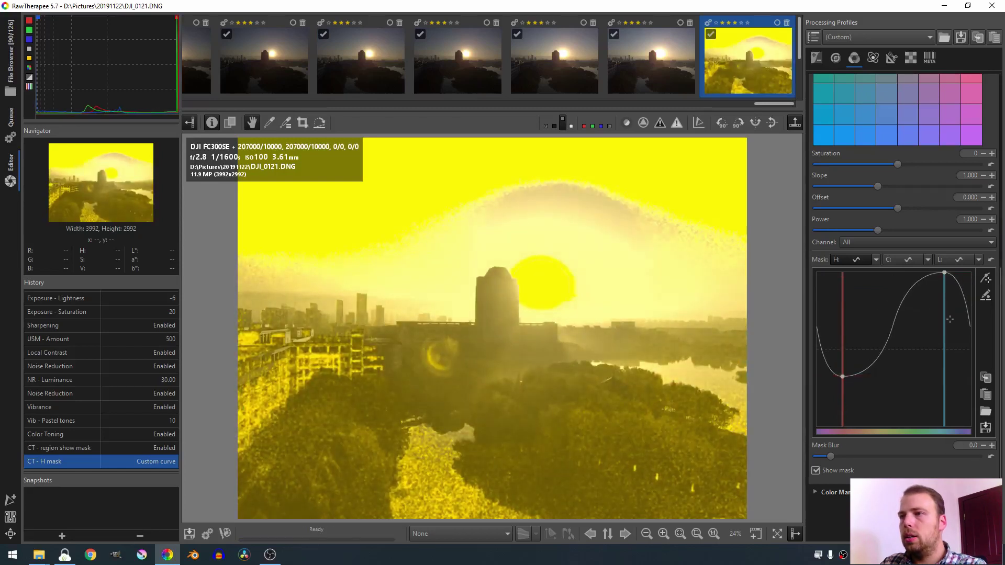
left_click_drag(943, 316, 944, 369)
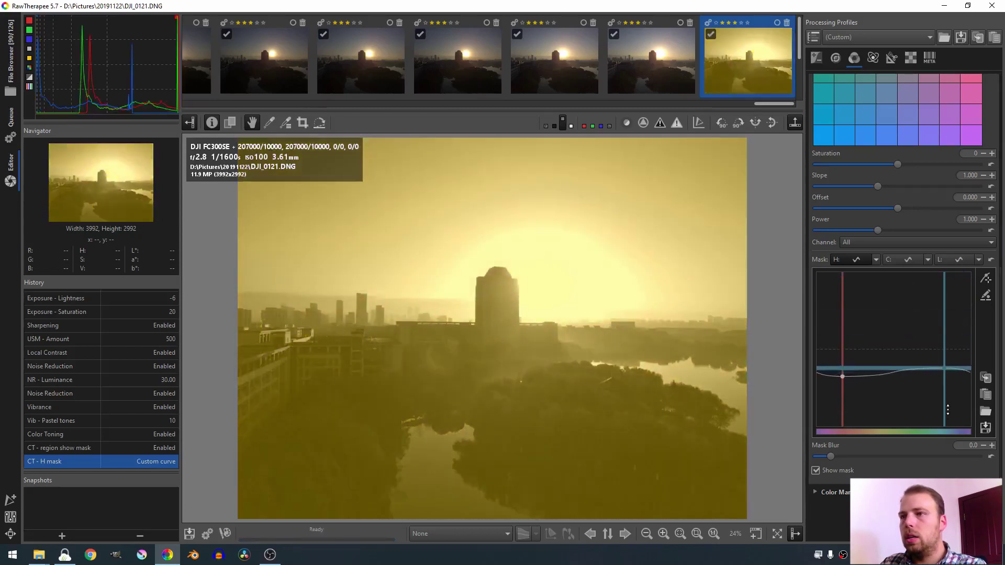
left_click_drag(842, 376, 844, 286)
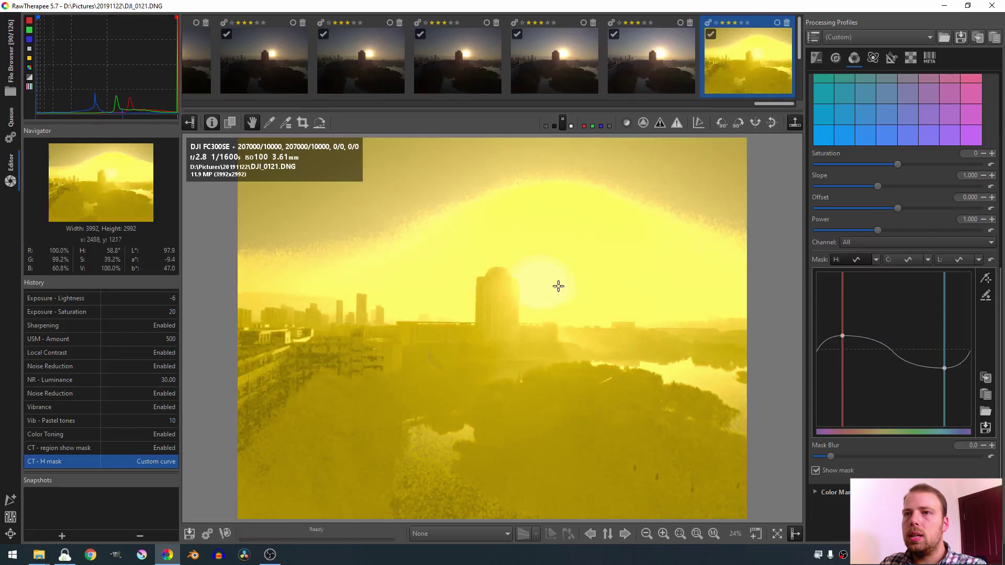
mouse_move(846, 347)
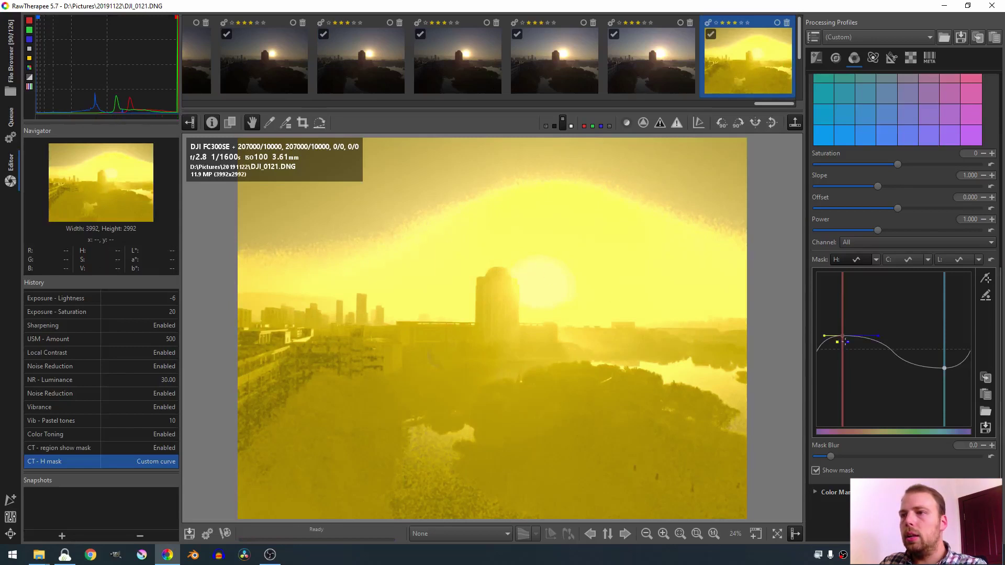
left_click_drag(846, 341, 843, 335)
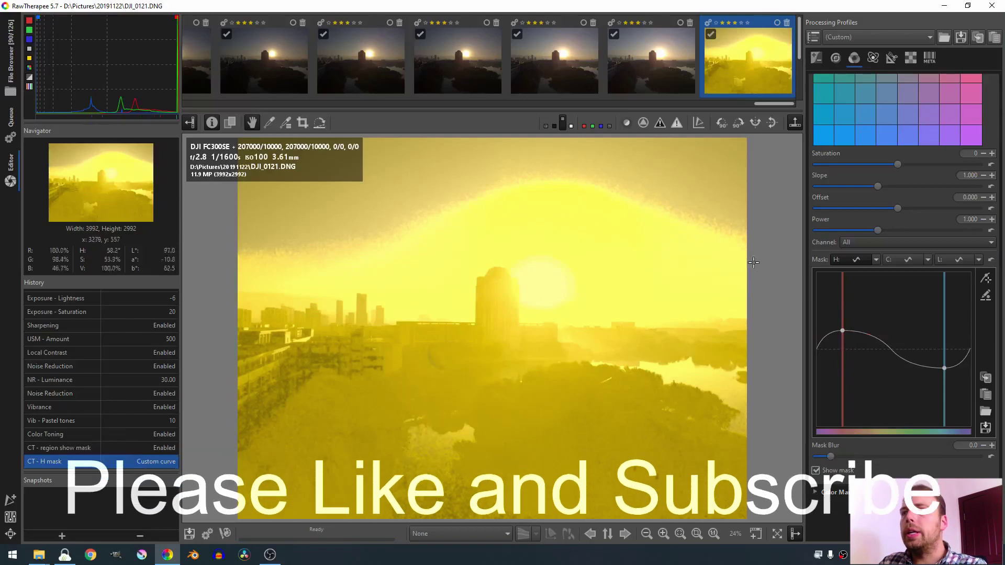
left_click(945, 366)
left_click_drag(945, 368, 928, 368)
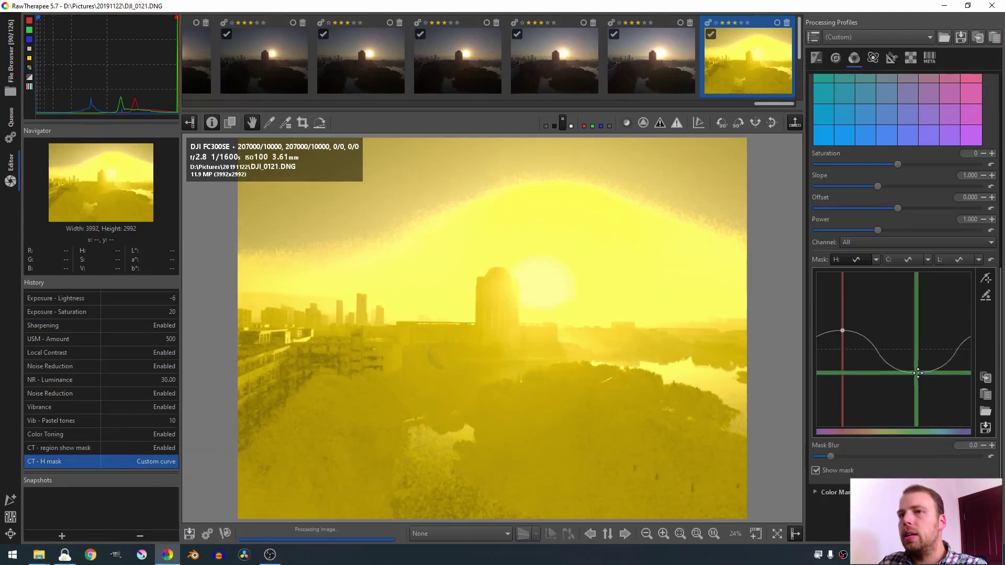
left_click_drag(842, 330, 875, 330)
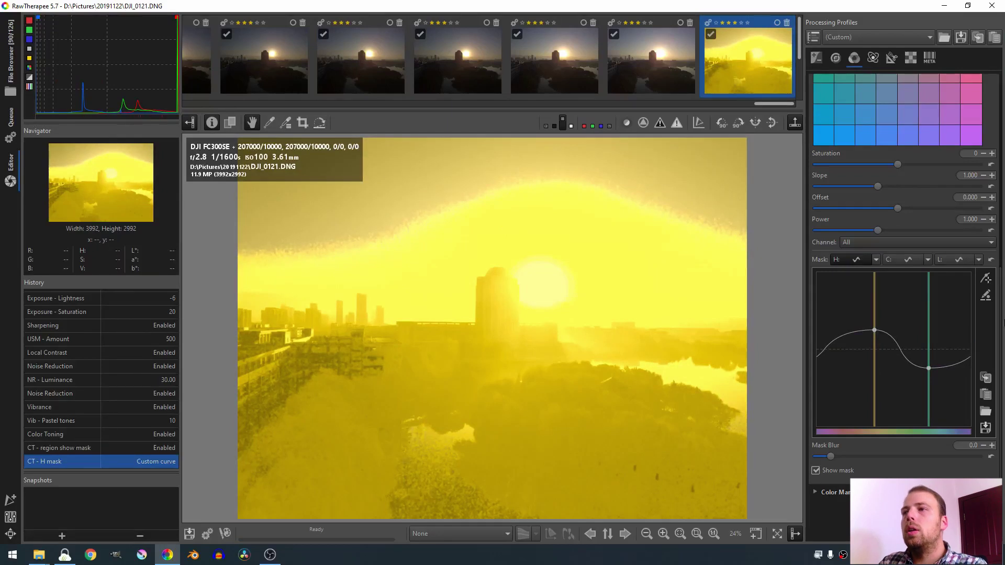
Check the photo without the mask and shift the region's a/b correction to -0.813/0.813
left_click(815, 470)
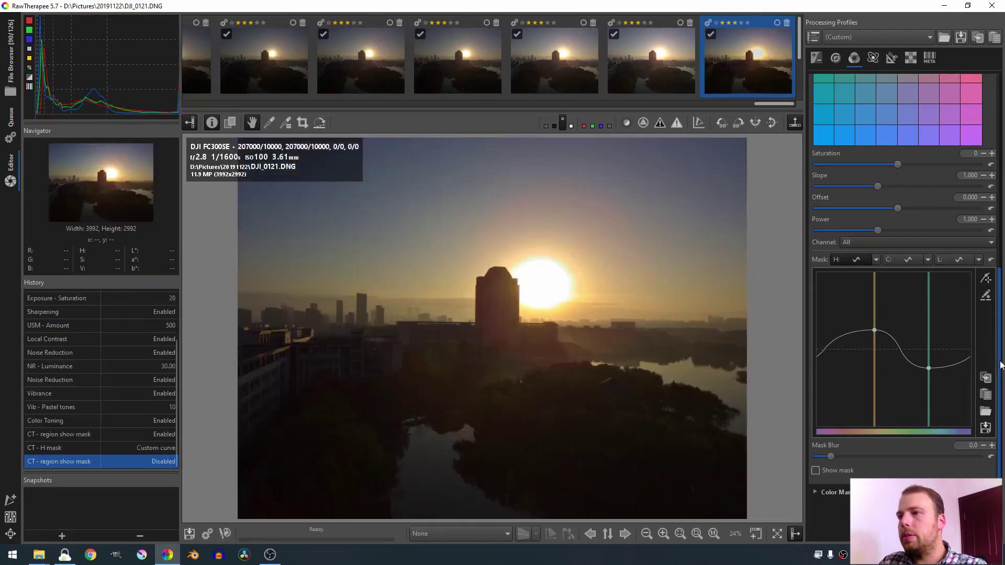
scroll(898, 194, "up", 3)
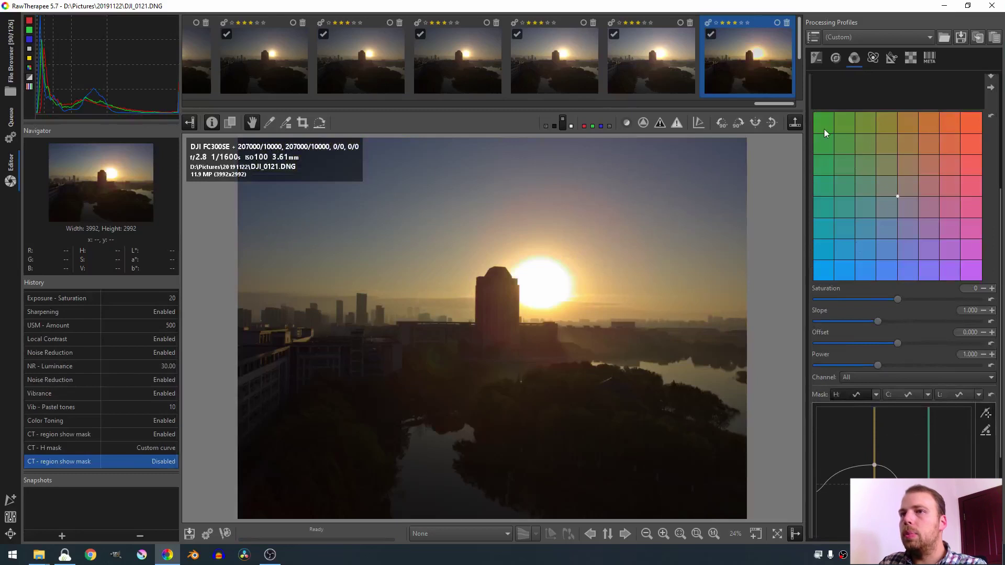
left_click_drag(816, 121, 829, 128)
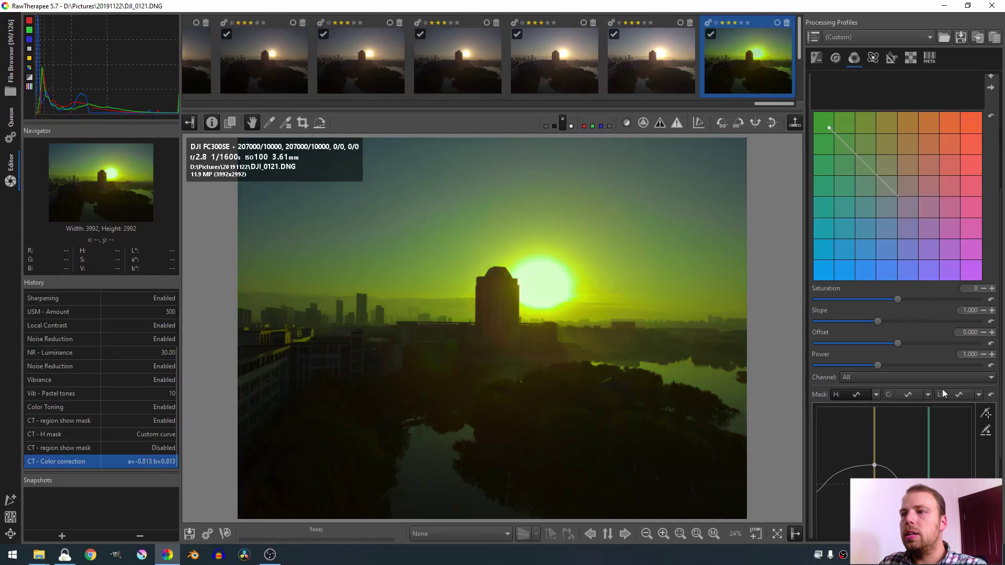
scroll(890, 419, "down", 5)
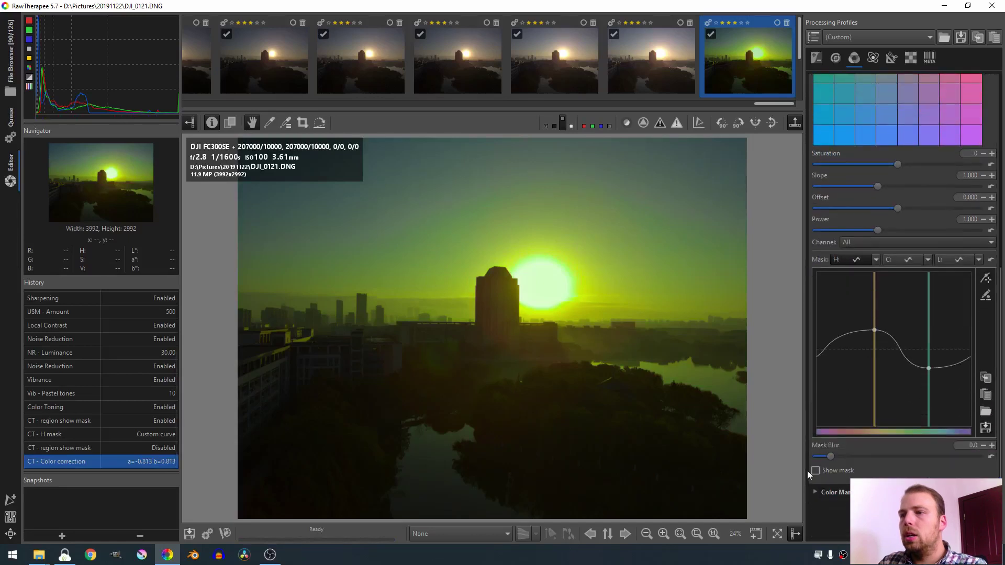
left_click(815, 470)
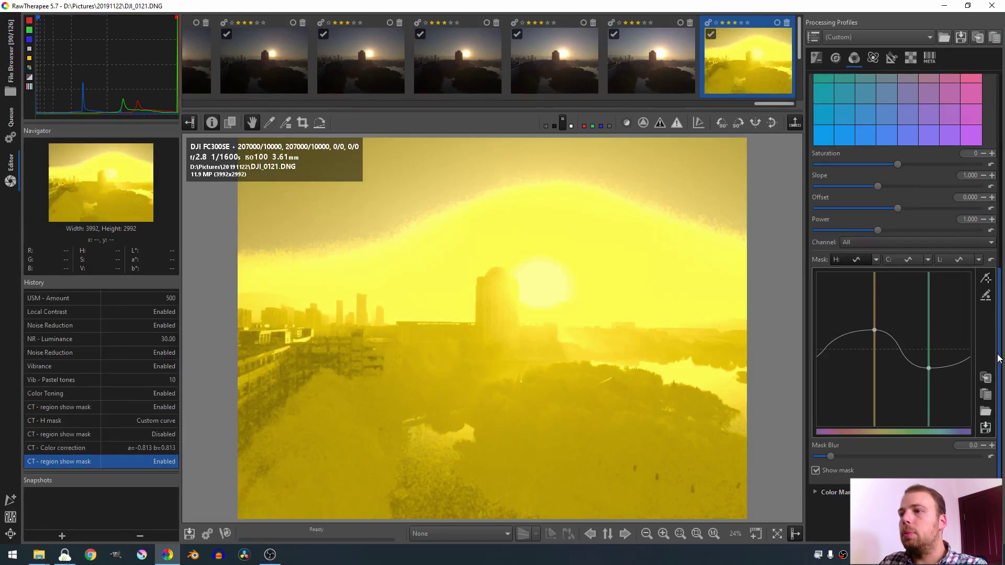
scroll(840, 152, "up", 3)
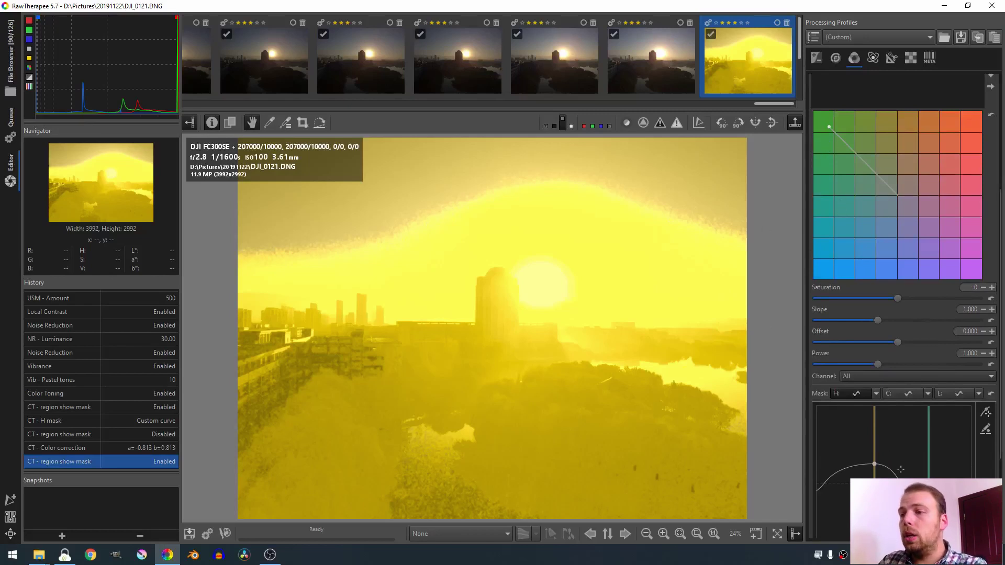
Reshape the hue mask into a single bell and soften its edges with mask blur 10.7
left_click_drag(874, 464, 869, 463)
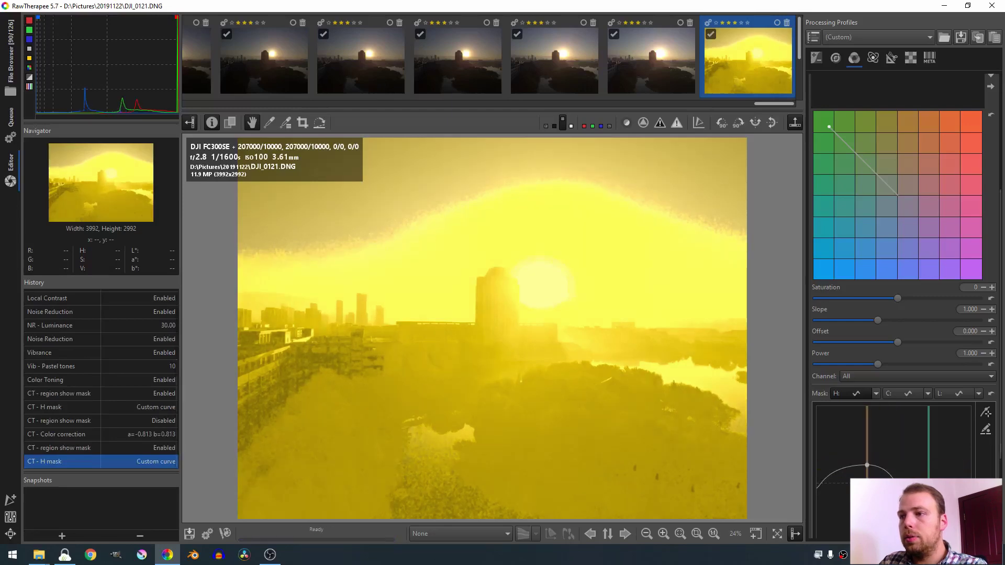
left_click_drag(867, 465, 974, 454)
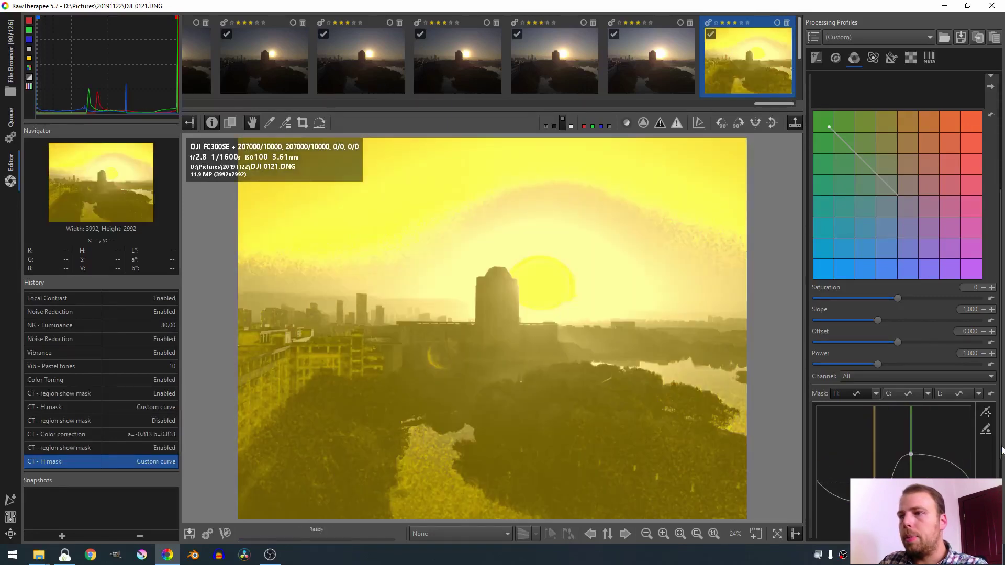
scroll(895, 398, "down", 3)
left_click_drag(878, 370, 875, 399)
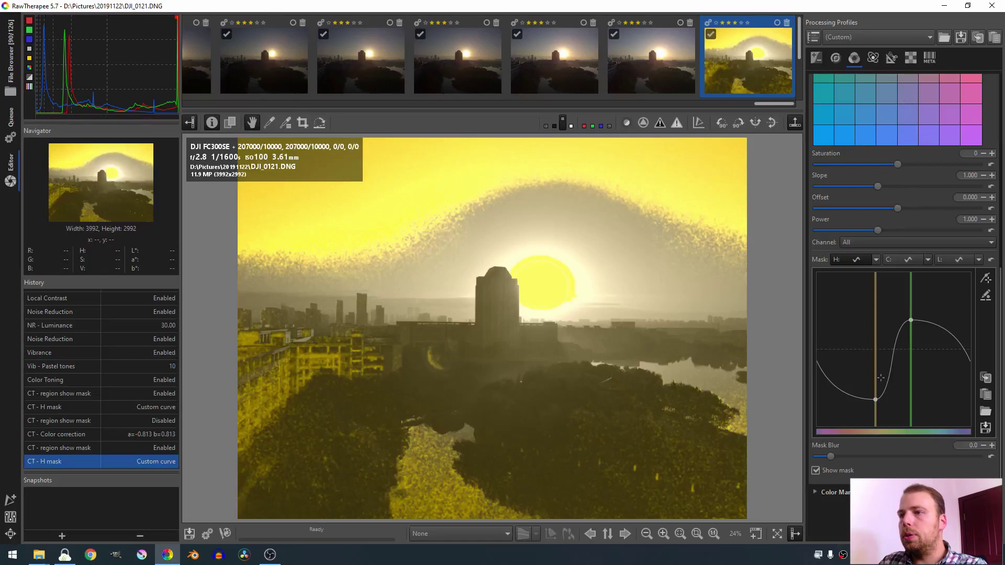
left_click_drag(911, 320, 886, 303)
left_click_drag(919, 400, 922, 392)
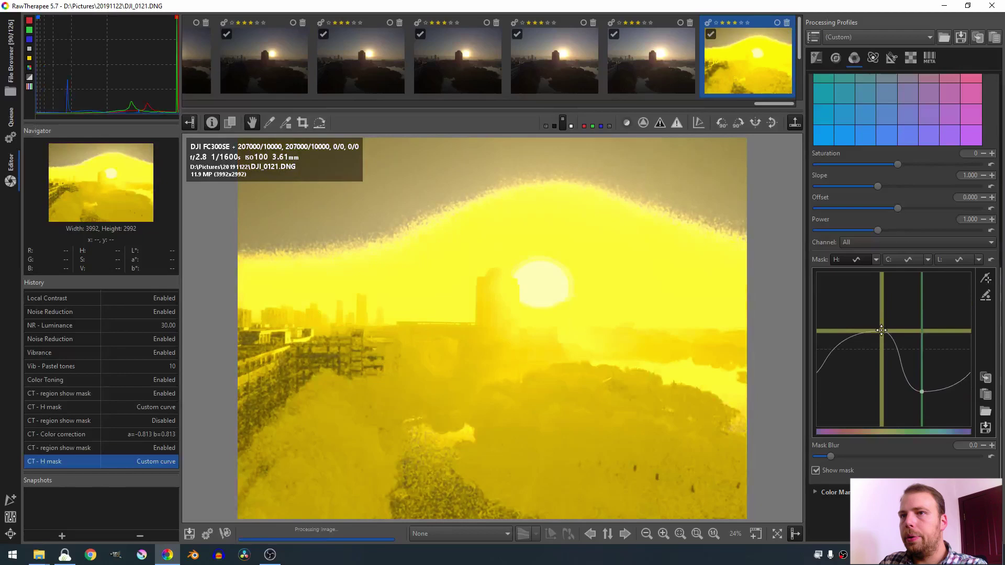
left_click_drag(886, 302, 884, 286)
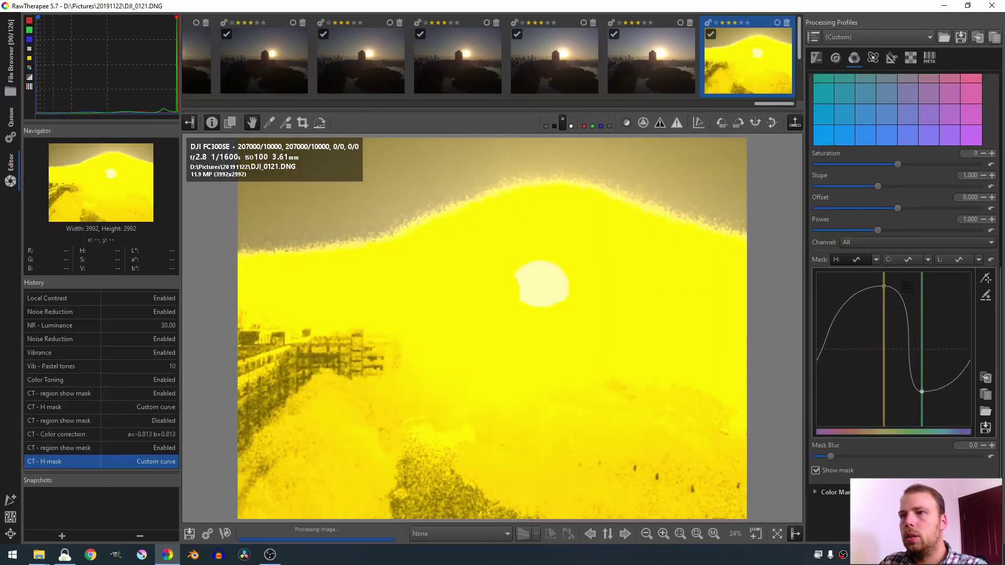
left_click_drag(921, 391, 961, 392)
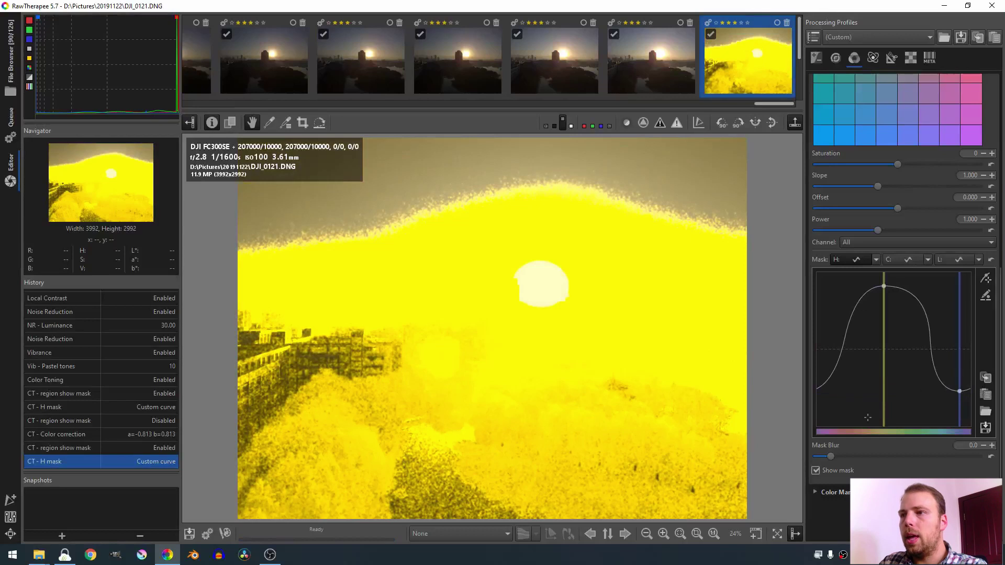
left_click_drag(865, 453, 875, 450)
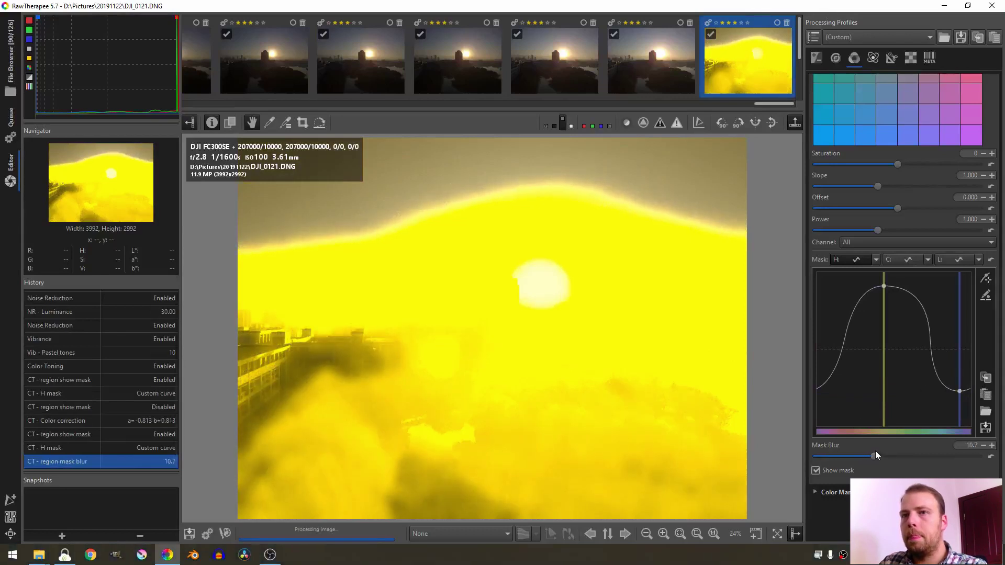
Tint the region orange (a 0.565, b 0.552) with saturation 6 and slope 1.004, then collapse Color Toning
left_click(815, 470)
scroll(837, 210, "up", 5)
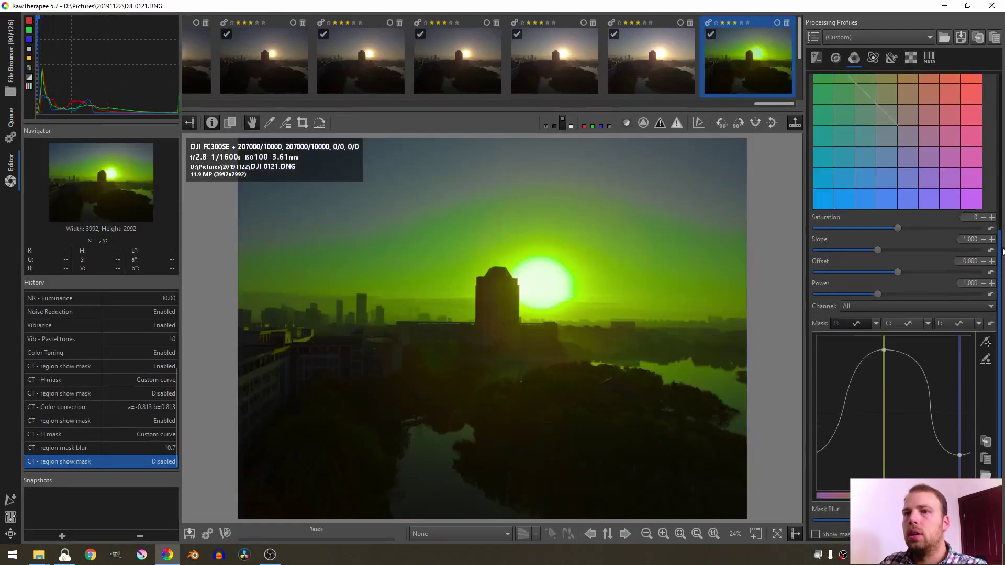
left_click_drag(830, 179, 945, 201)
scroll(908, 350, "up", 6)
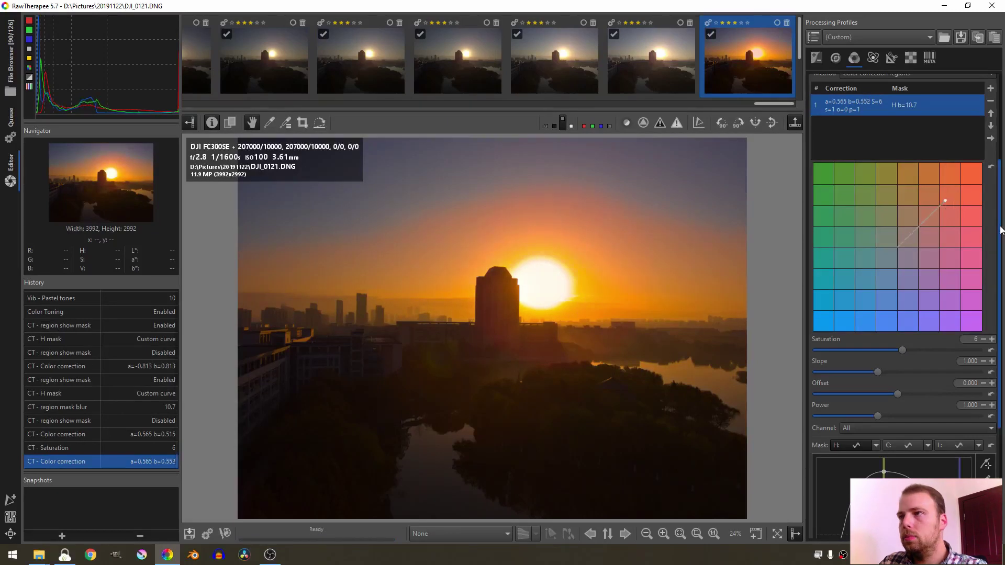
scroll(900, 261, "down", 2)
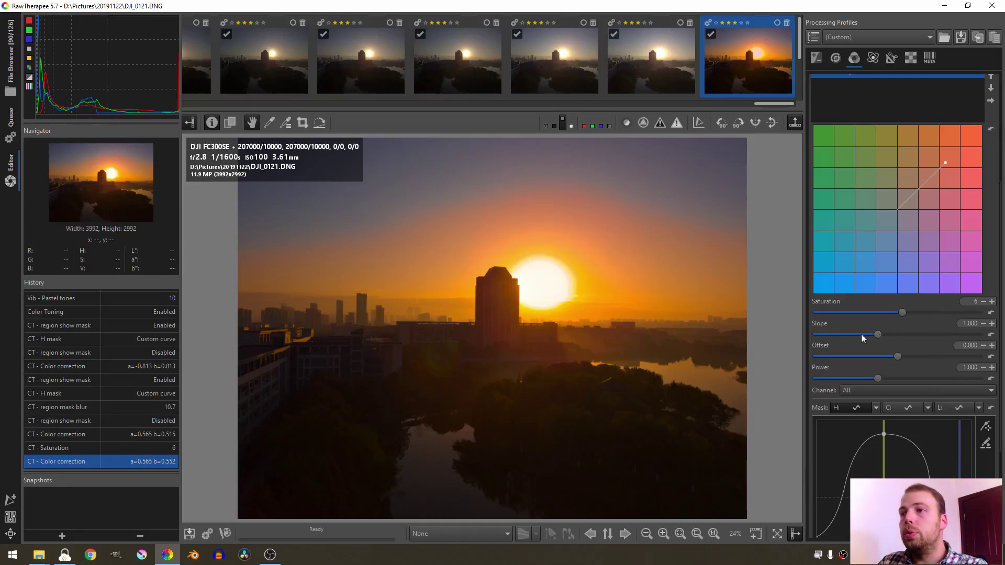
scroll(885, 359, "up", 5)
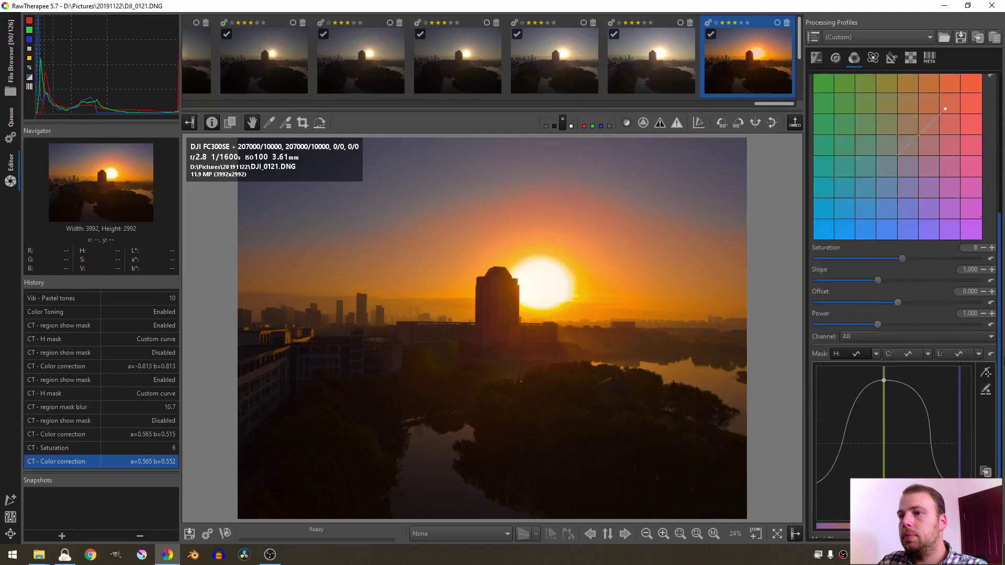
left_click(839, 78)
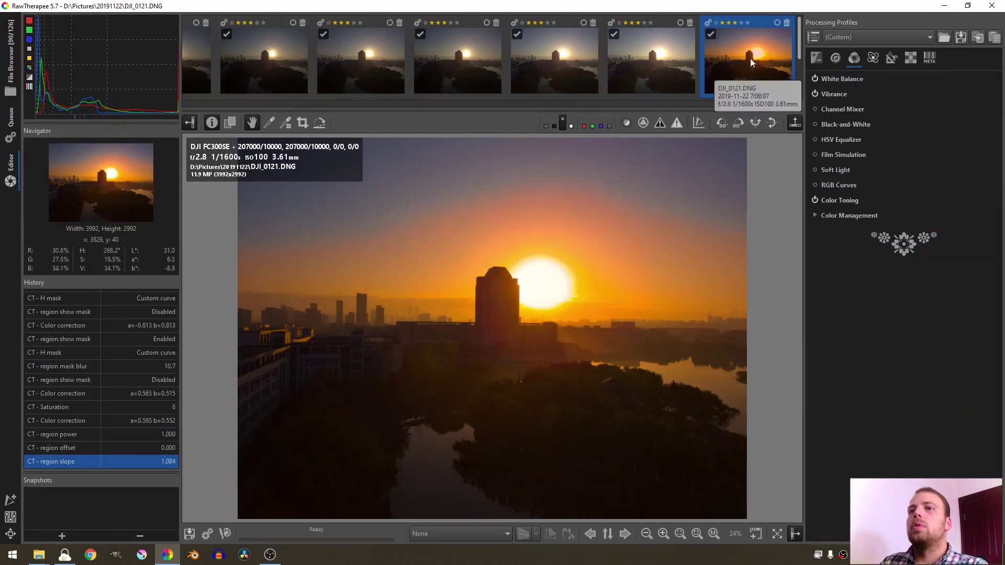
Hide the photo info overlay and copy the edited frame's processing profile
left_click(212, 123)
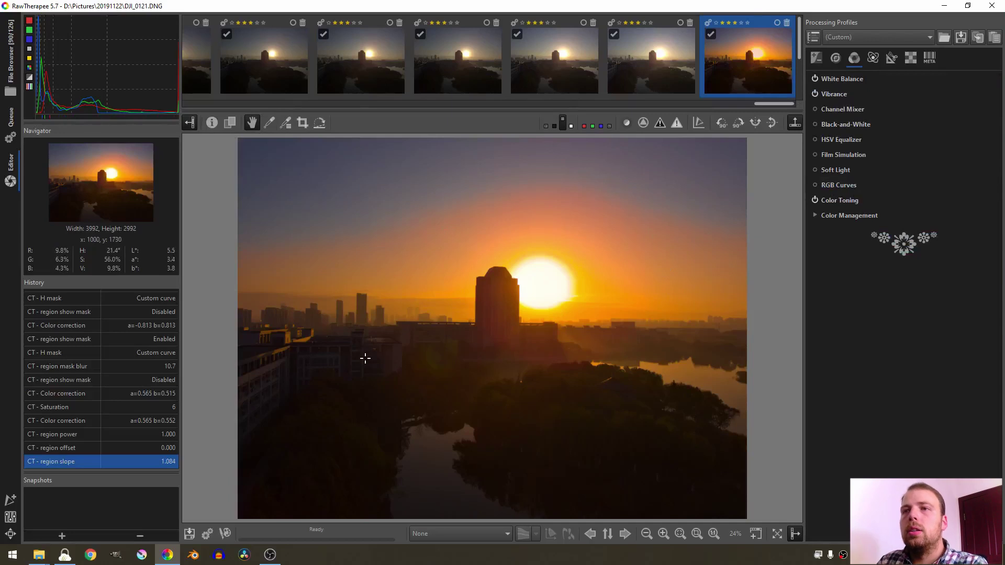
right_click(746, 59)
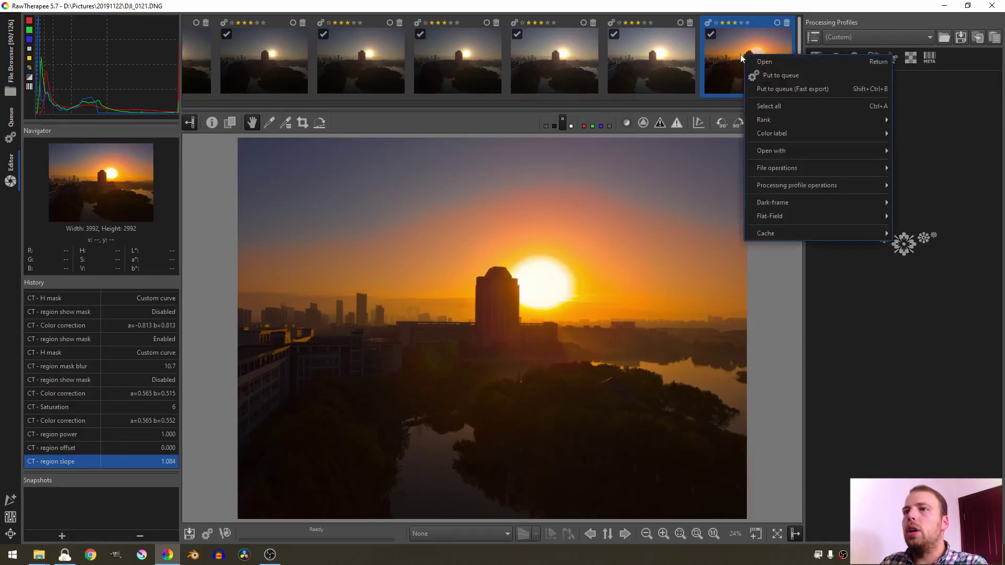
mouse_move(812, 184)
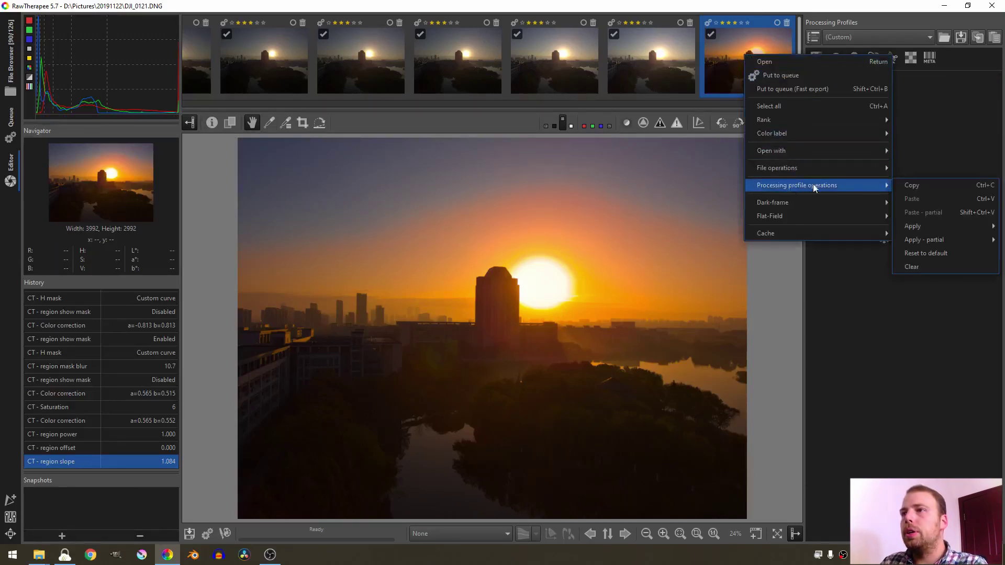
left_click(906, 187)
Select every frame in the filmstrip and bring up Processing profile operations
left_click(671, 80)
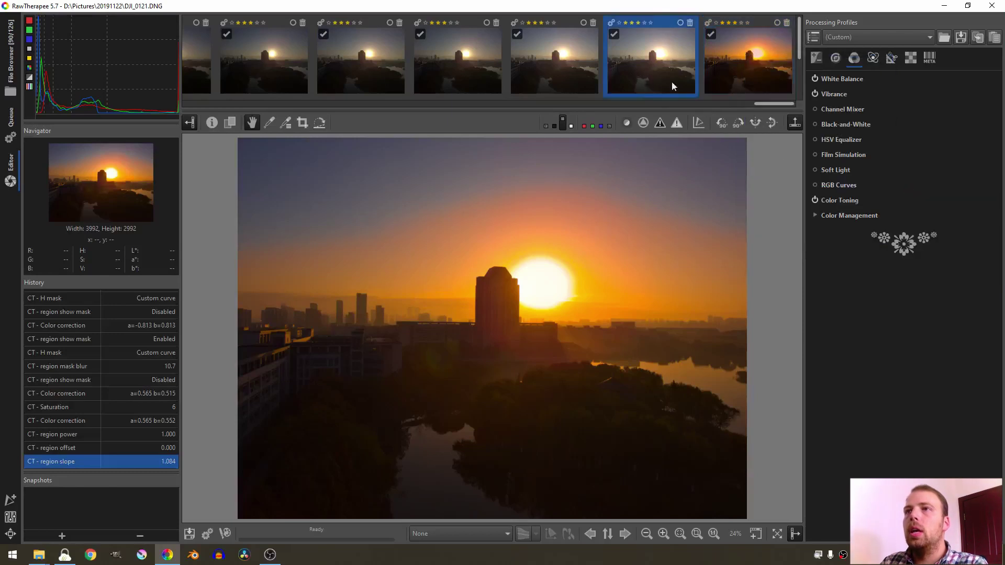
left_click_drag(781, 103, 204, 101)
key("ctrl+a")
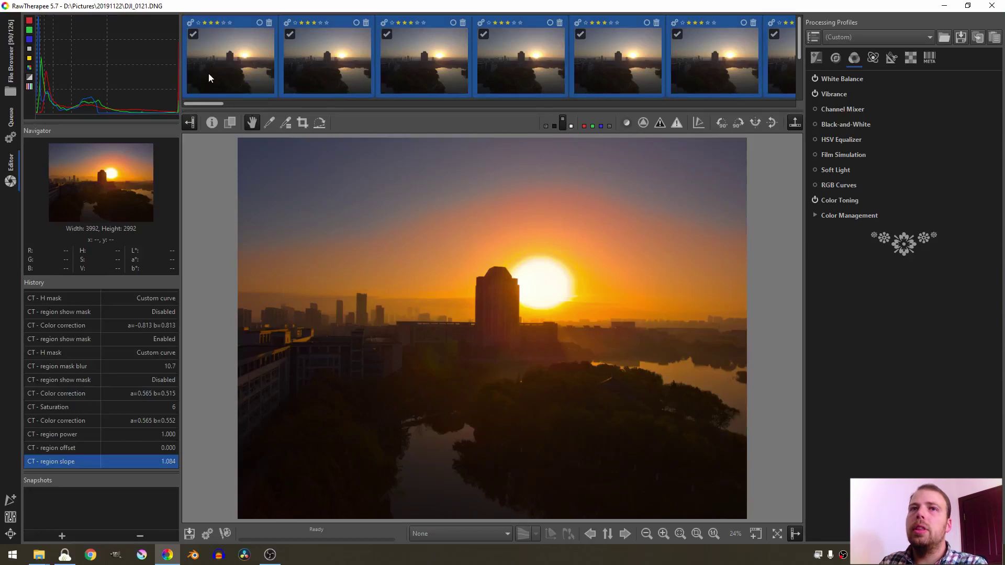
right_click(209, 74)
mouse_move(312, 205)
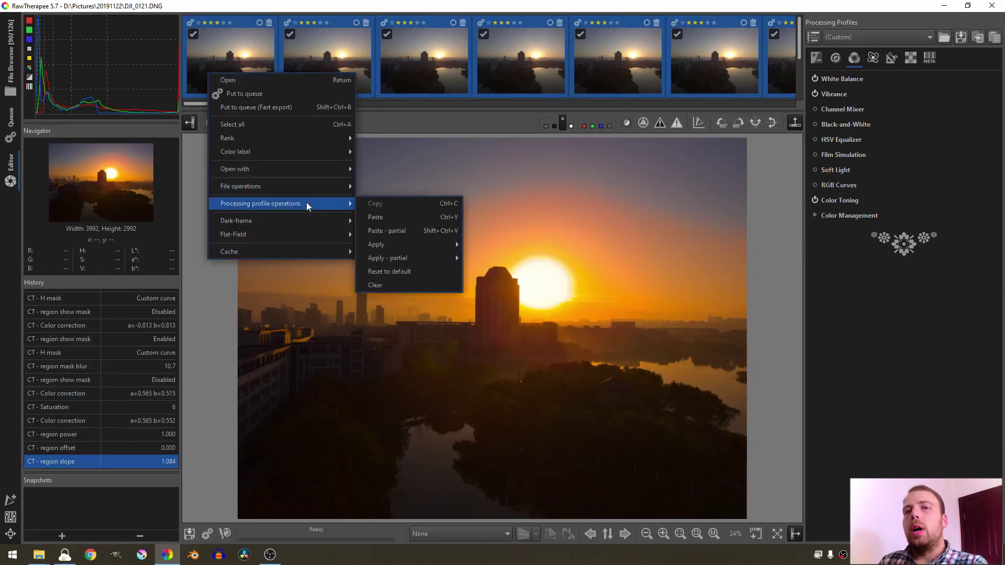
Partially paste the copied profile onto all frames with White balance unticked
left_click(398, 234)
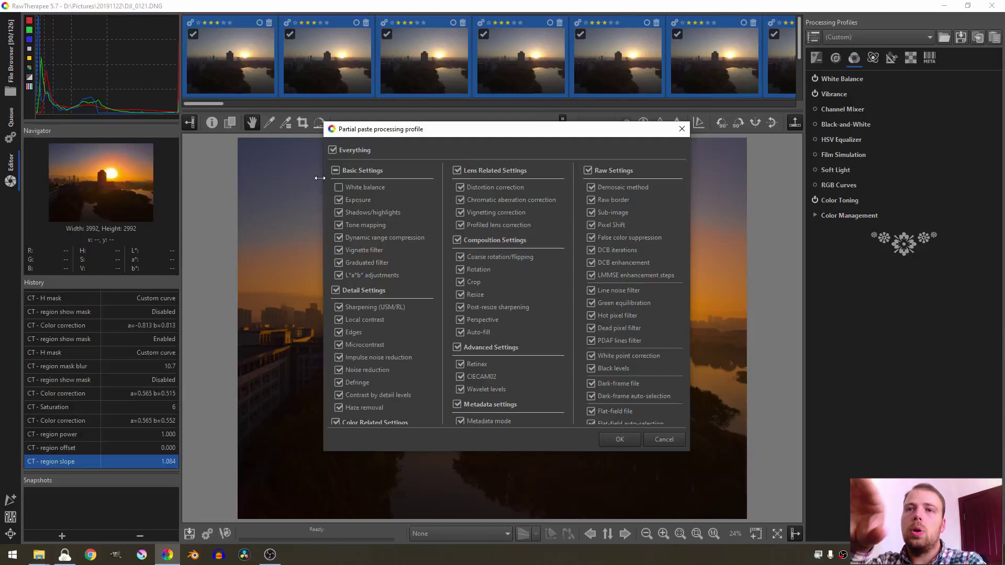
left_click(620, 439)
Inspect the fourth and sixth frames to confirm the warm orange edit was pasted
left_click_drag(712, 98, 726, 96)
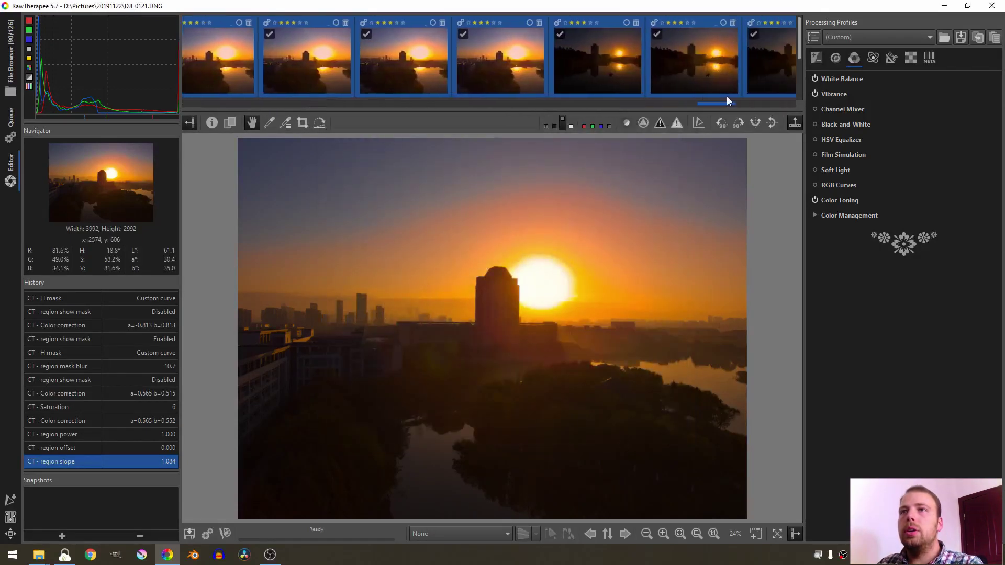
left_click(580, 68)
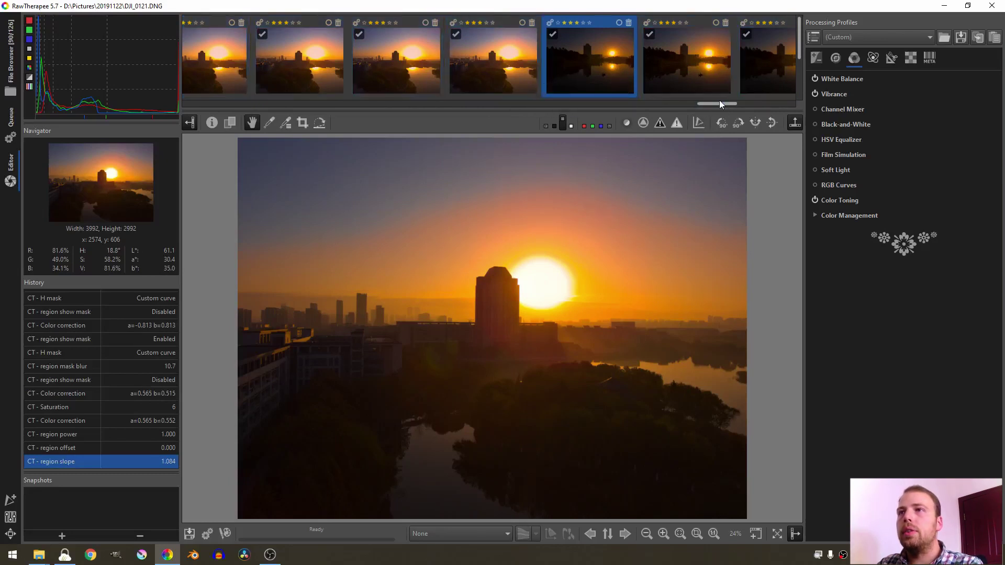
left_click(513, 74)
left_click(606, 80)
left_click(697, 81)
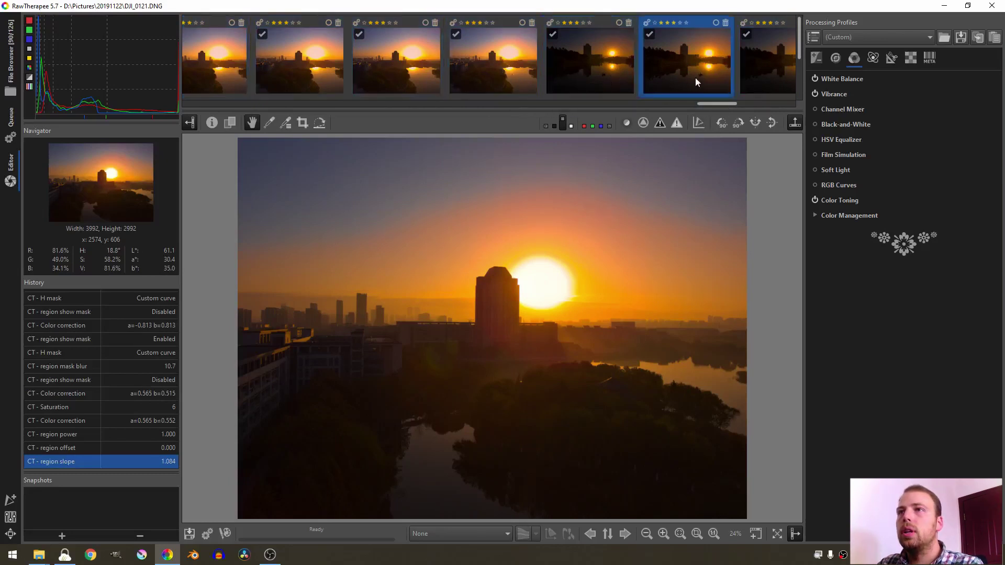
left_click(507, 73)
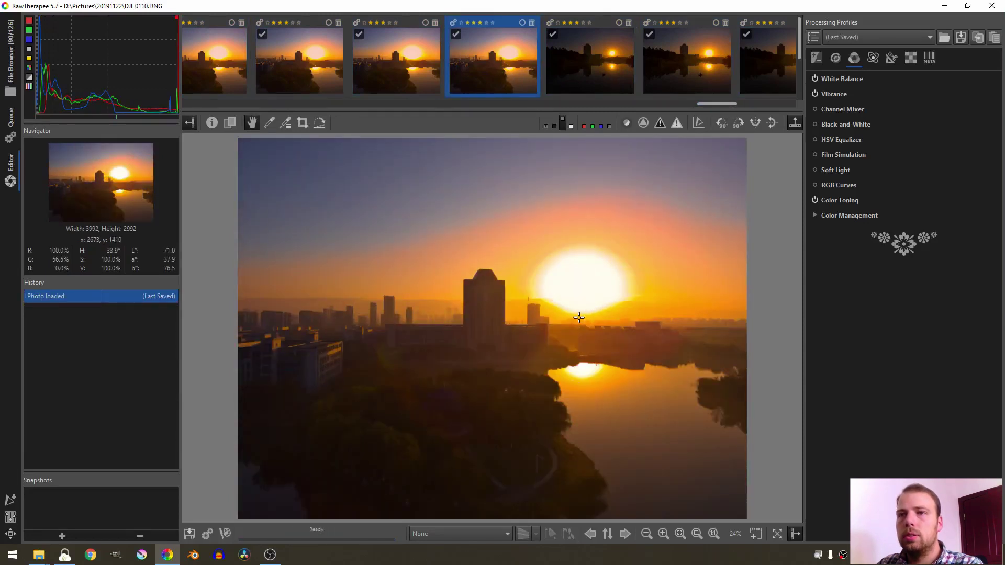
Select all frames in the filmstrip and put them to the processing queue
left_click_drag(728, 103, 202, 117)
key("ctrl+a")
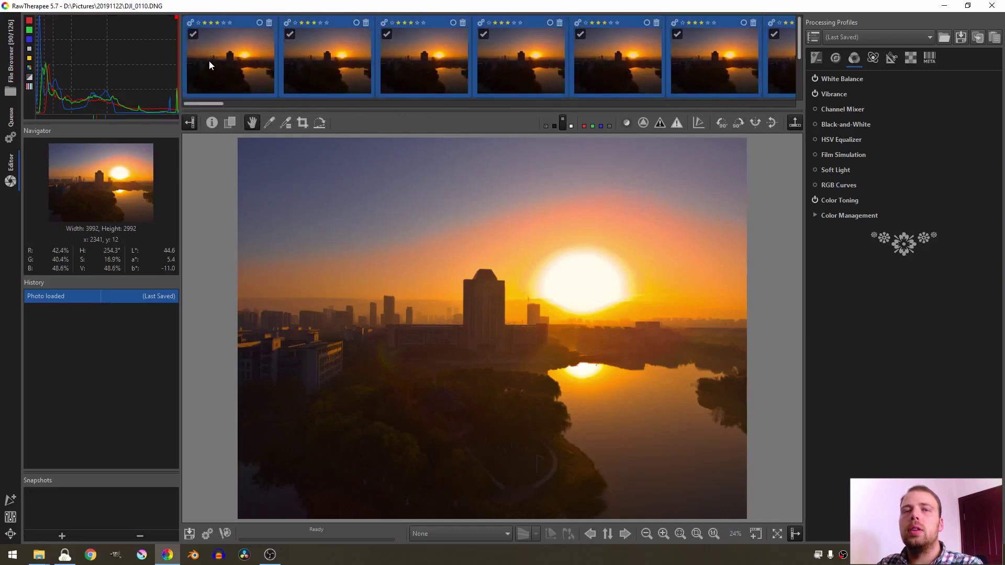
right_click(209, 61)
left_click(215, 84)
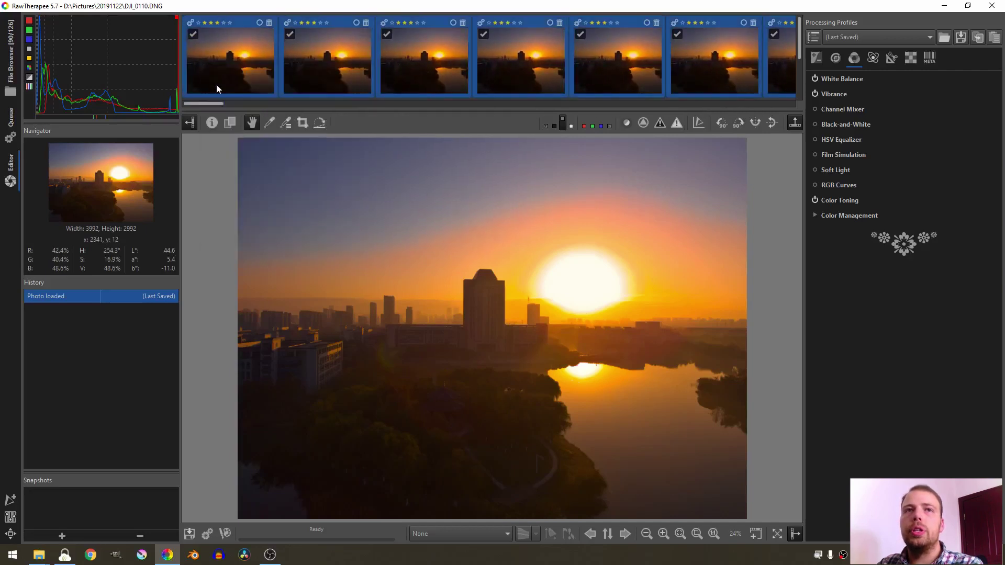
Set the queue's output to a new Desktop folder named 'timelapse', then start processing
left_click(17, 121)
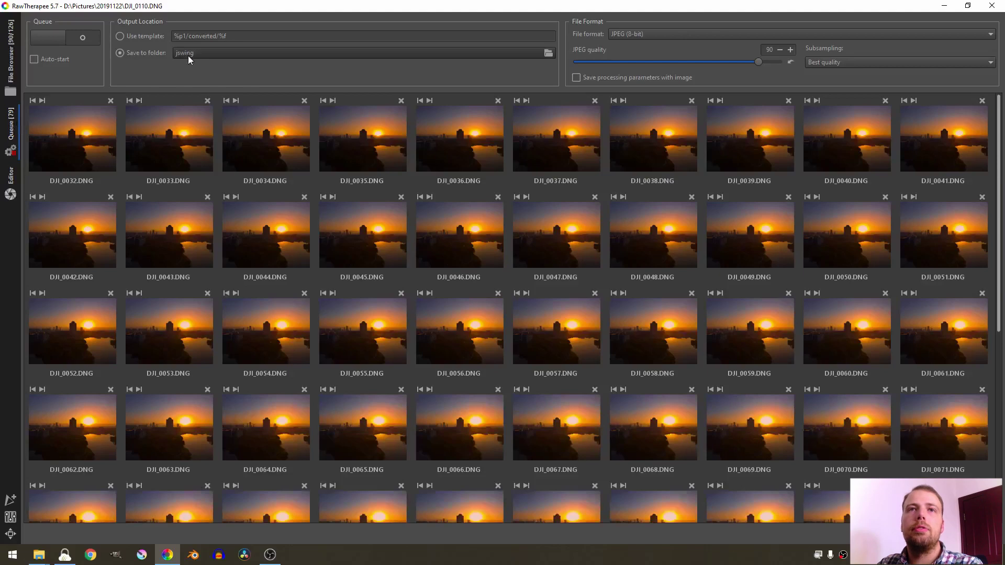
left_click(208, 53)
left_click(301, 146)
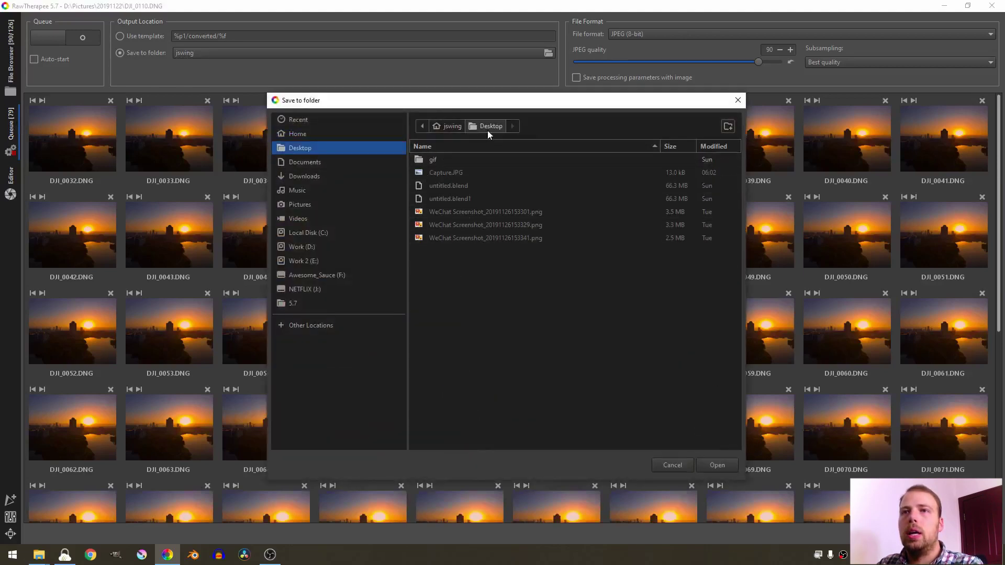
left_click(732, 127)
type("timelapse")
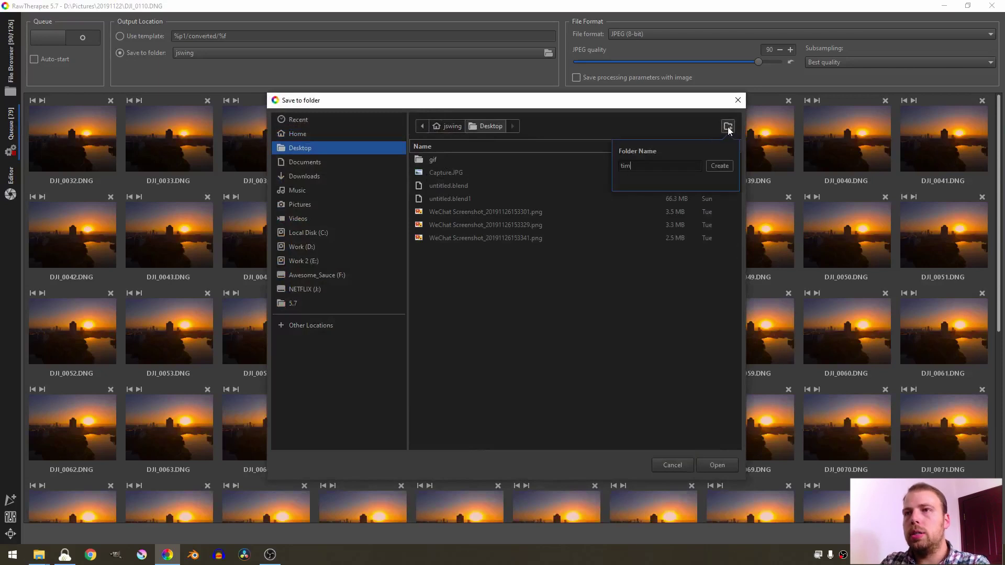
left_click(718, 166)
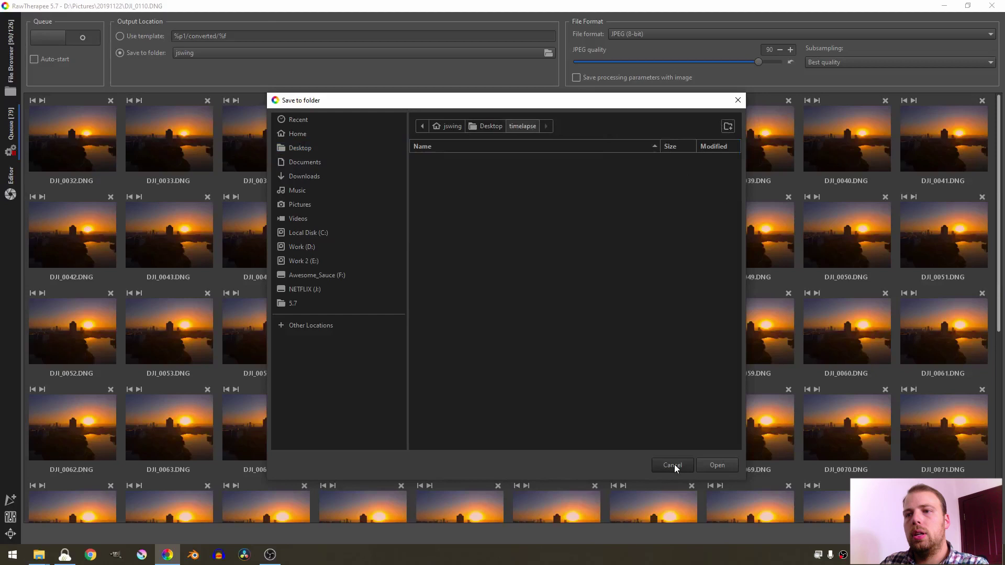
left_click(721, 466)
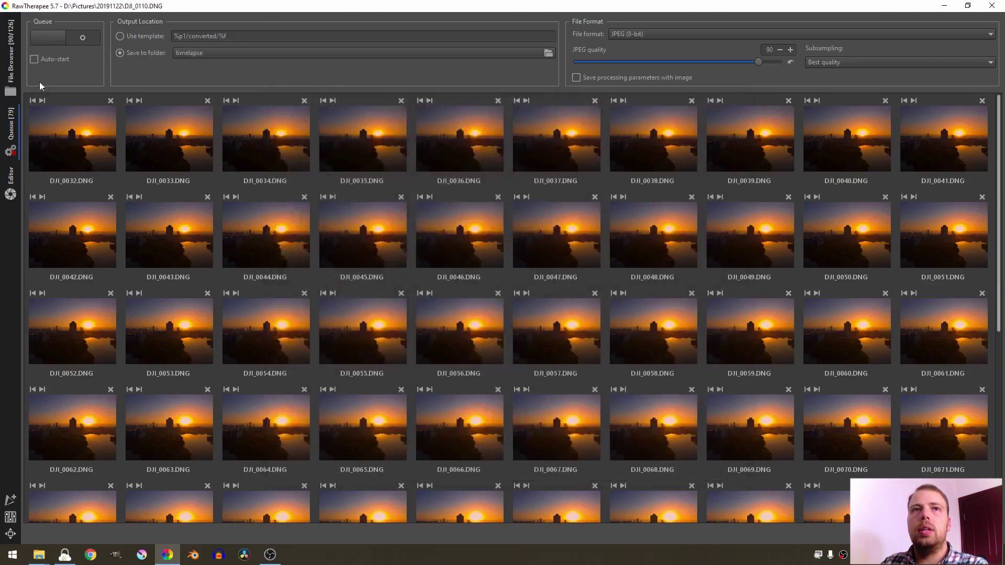
left_click(82, 38)
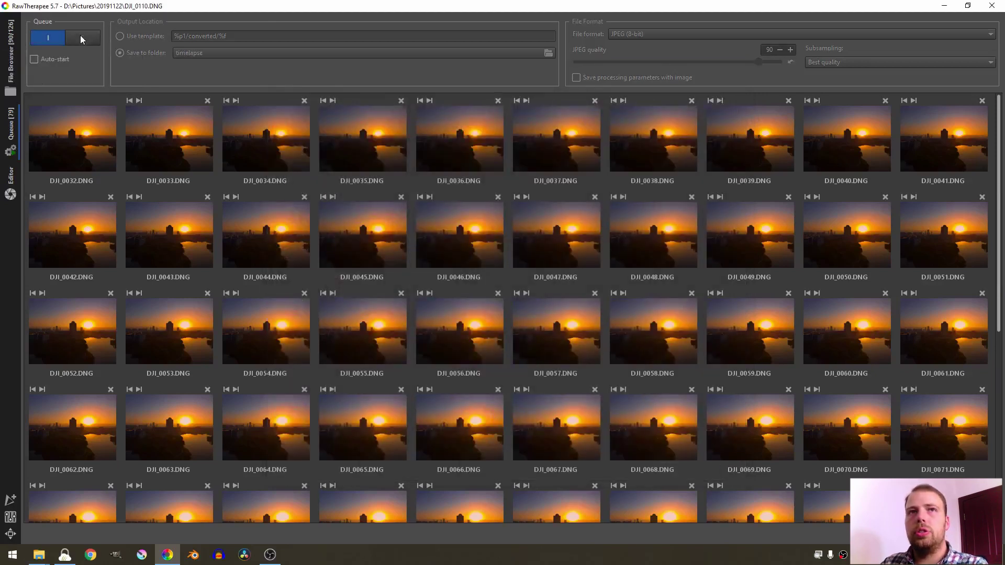